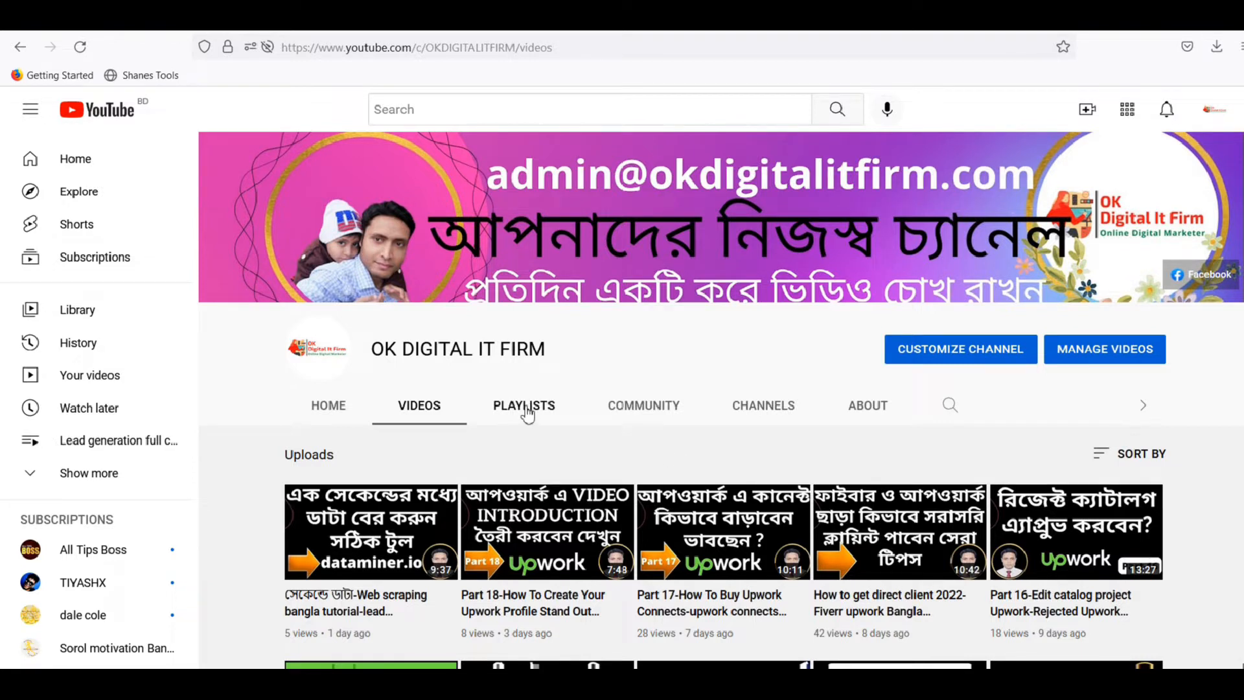
# Show the channel's playlists and look through the created playlists
pyautogui.click(526, 409)
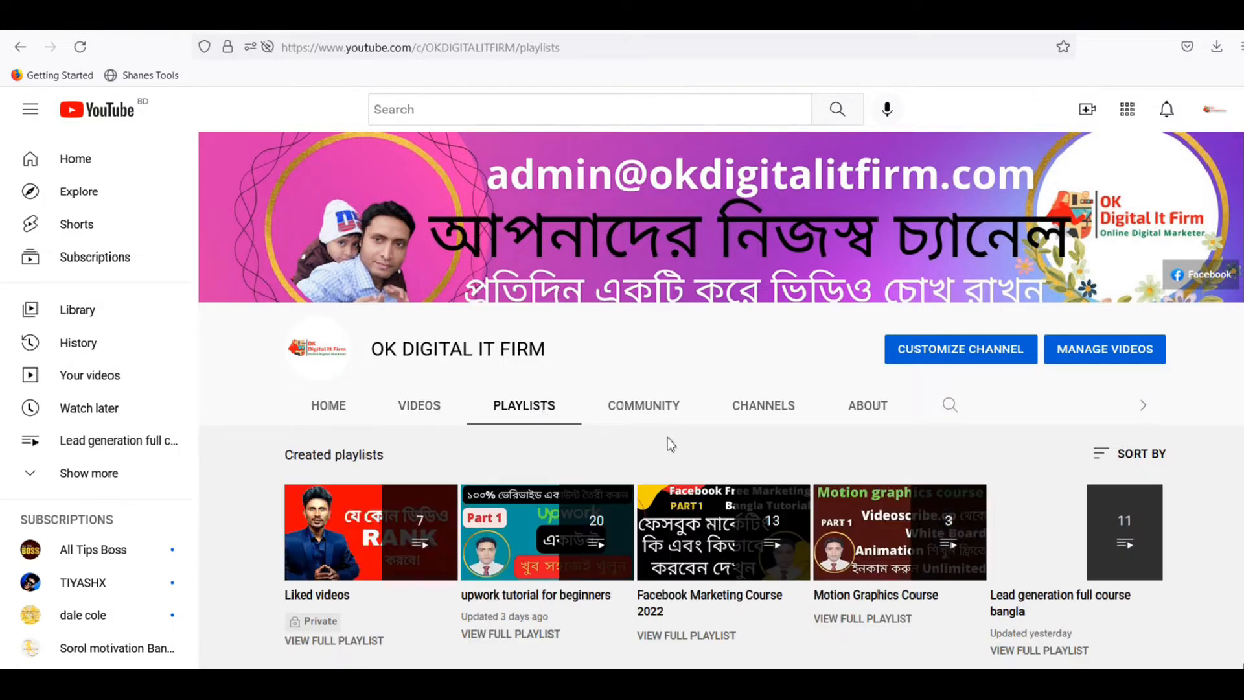
pyautogui.scroll(-4, 1043, 389)
pyautogui.scroll(3, 1036, 546)
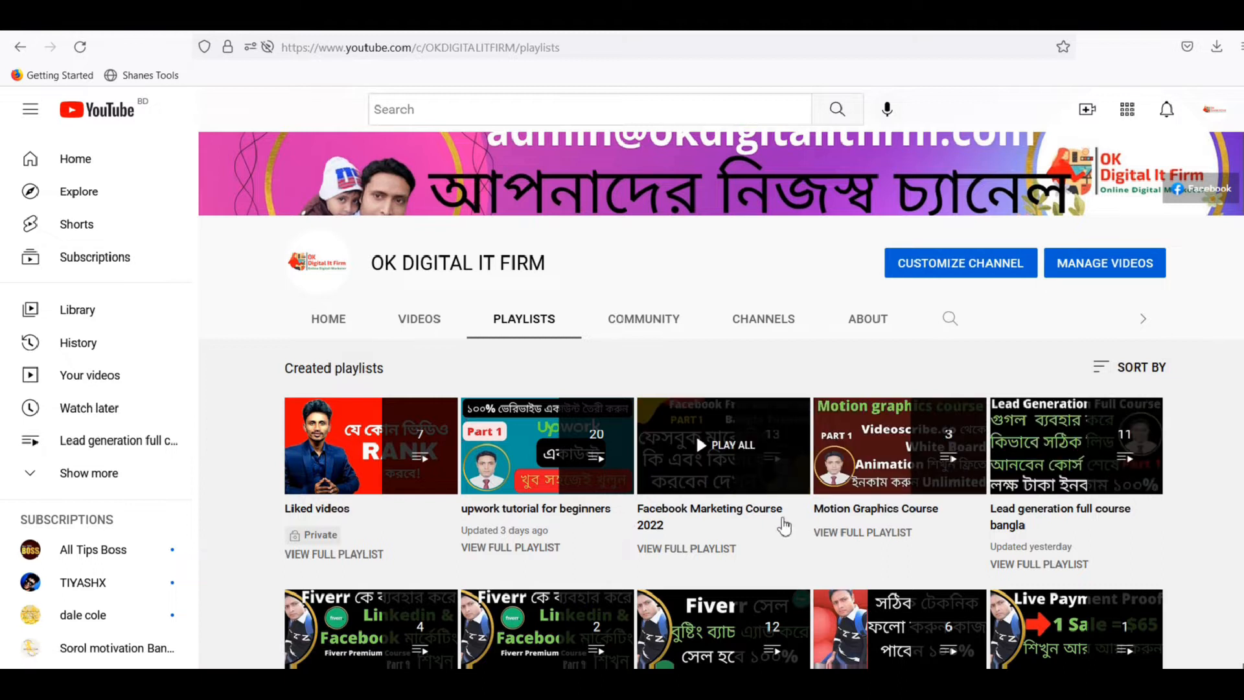
pyautogui.scroll(-2, 762, 533)
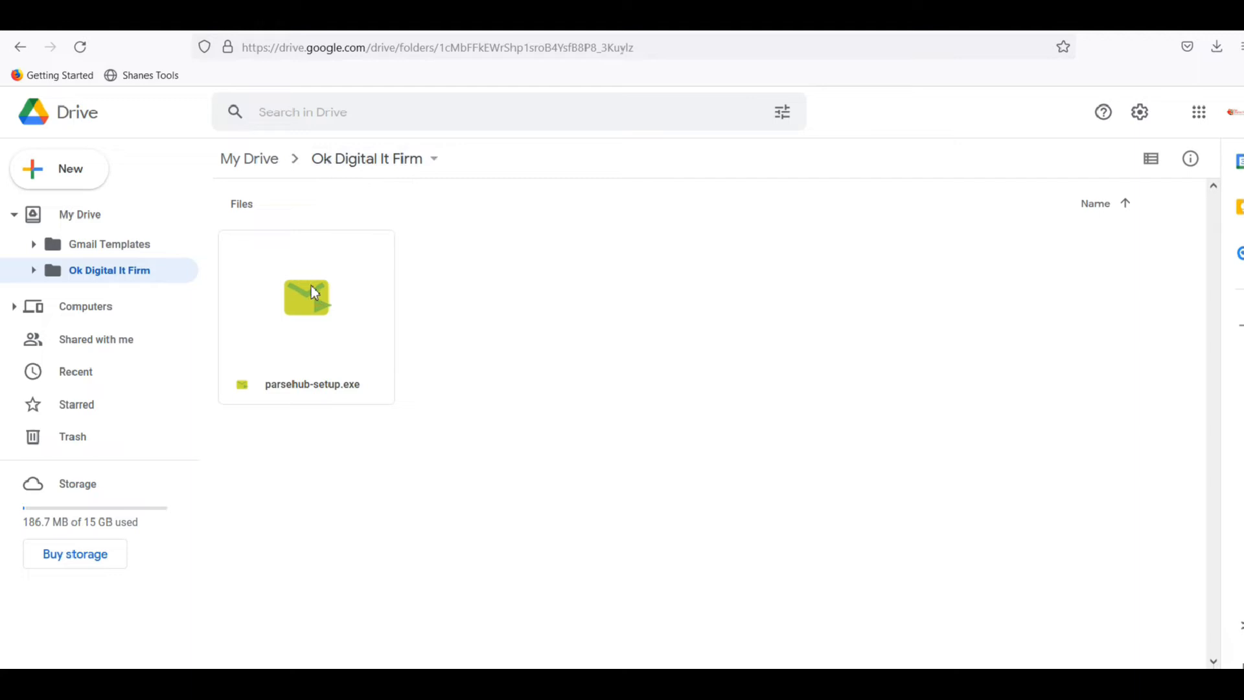
pyautogui.rightClick(337, 370)
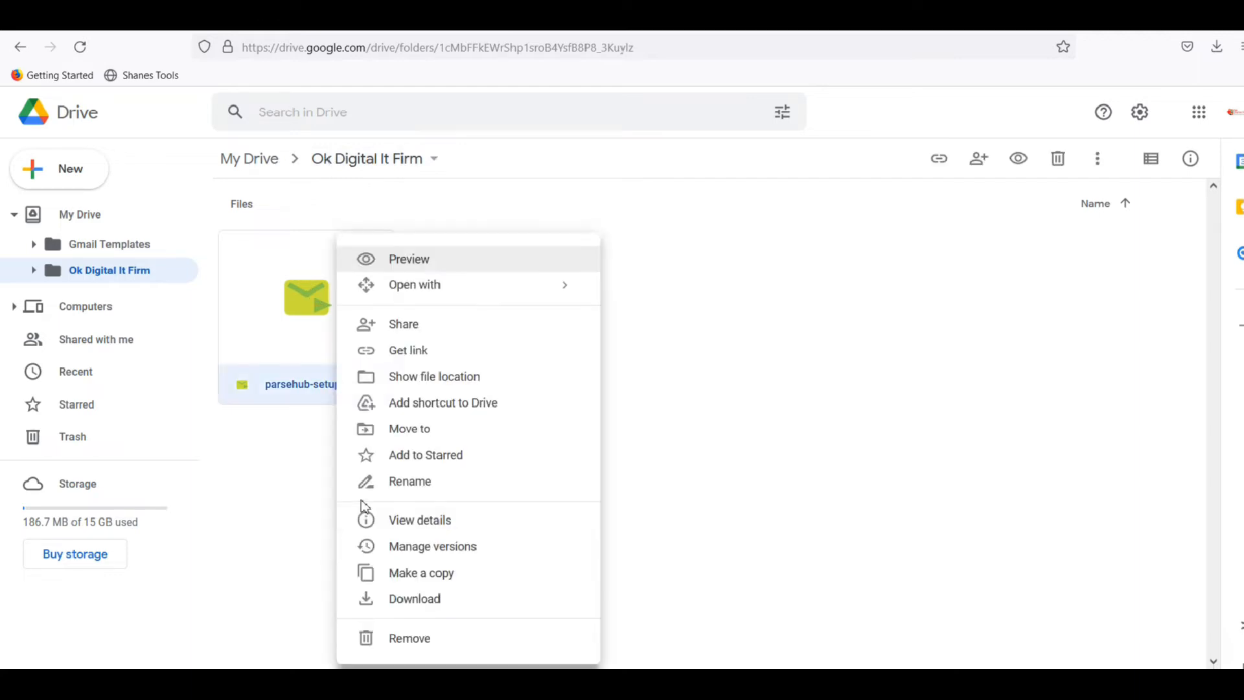
pyautogui.click(724, 340)
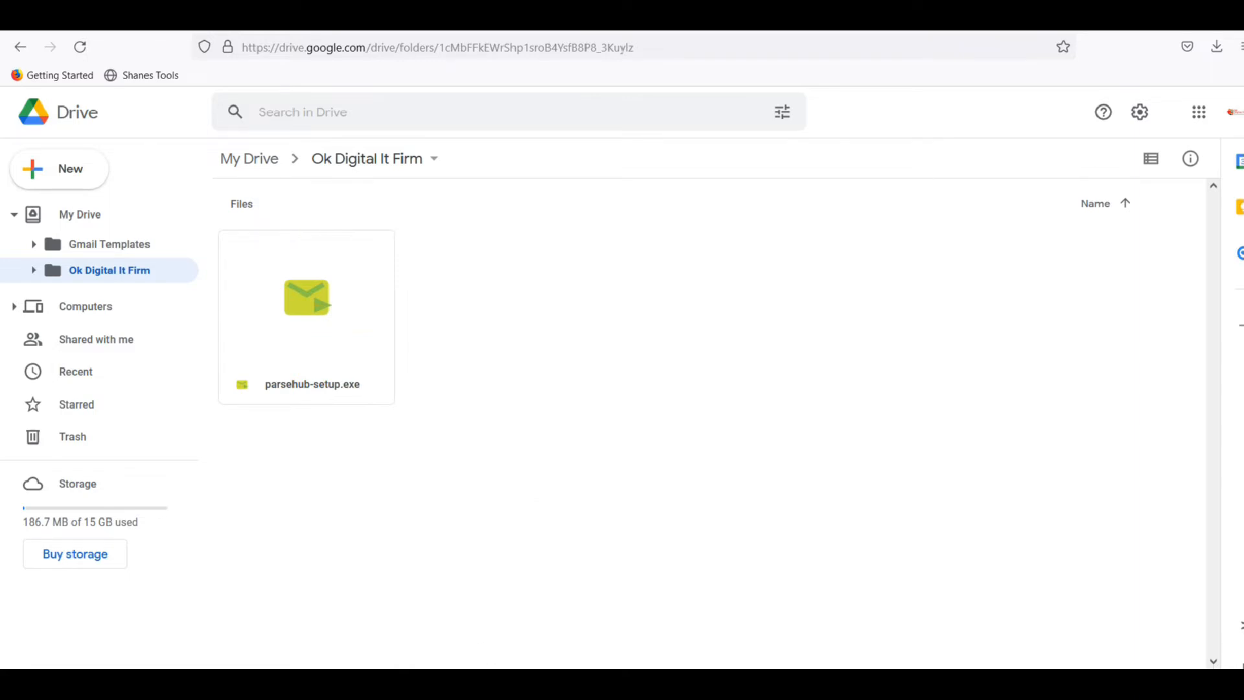
# Switch to File Explorer, open the Ok Digital It Firm folder and run parsehub-setup.exe
pyautogui.hotkey('alt', 'Tab')
pyautogui.click(759, 284)
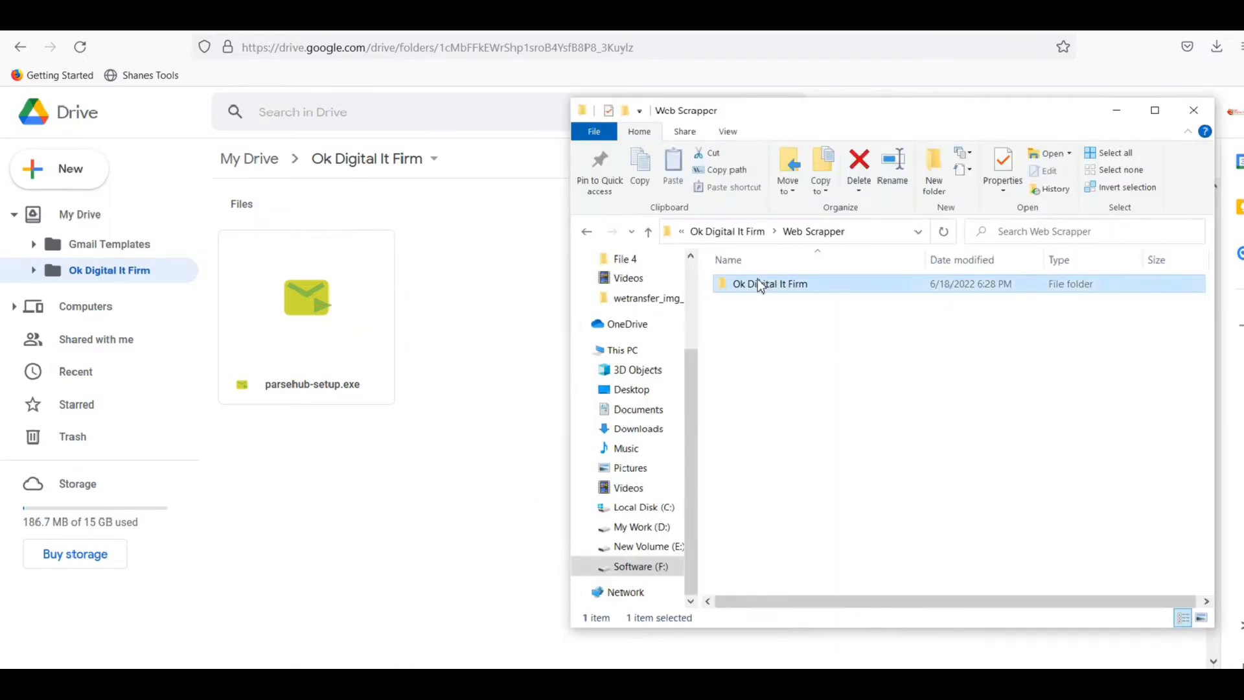
pyautogui.doubleClick(758, 279)
pyautogui.click(763, 285)
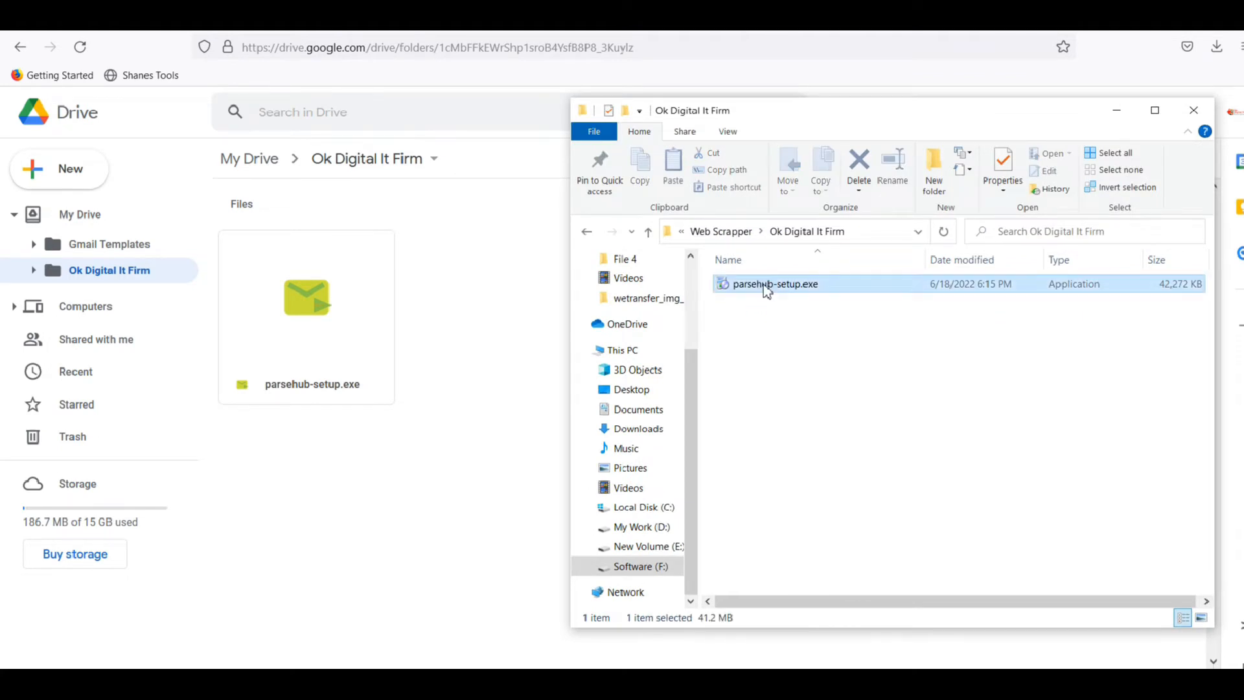
pyautogui.doubleClick(766, 285)
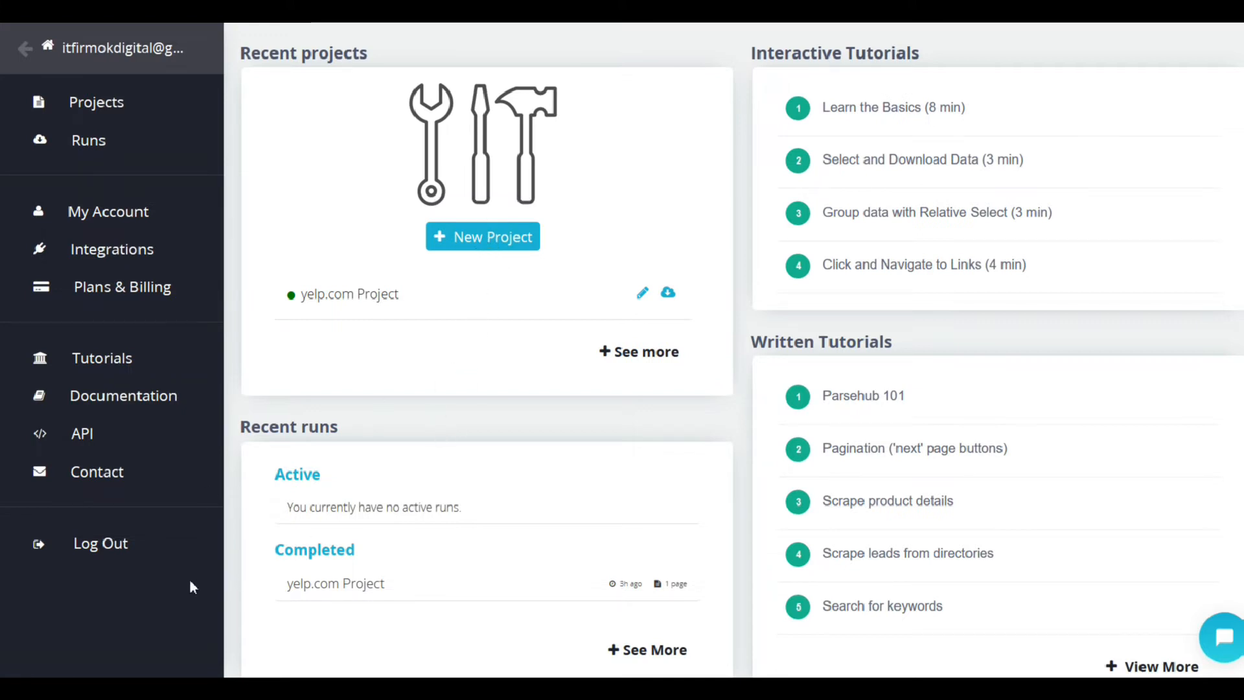
# Create a new project in ParseHub and activate its website URL entry
pyautogui.click(470, 248)
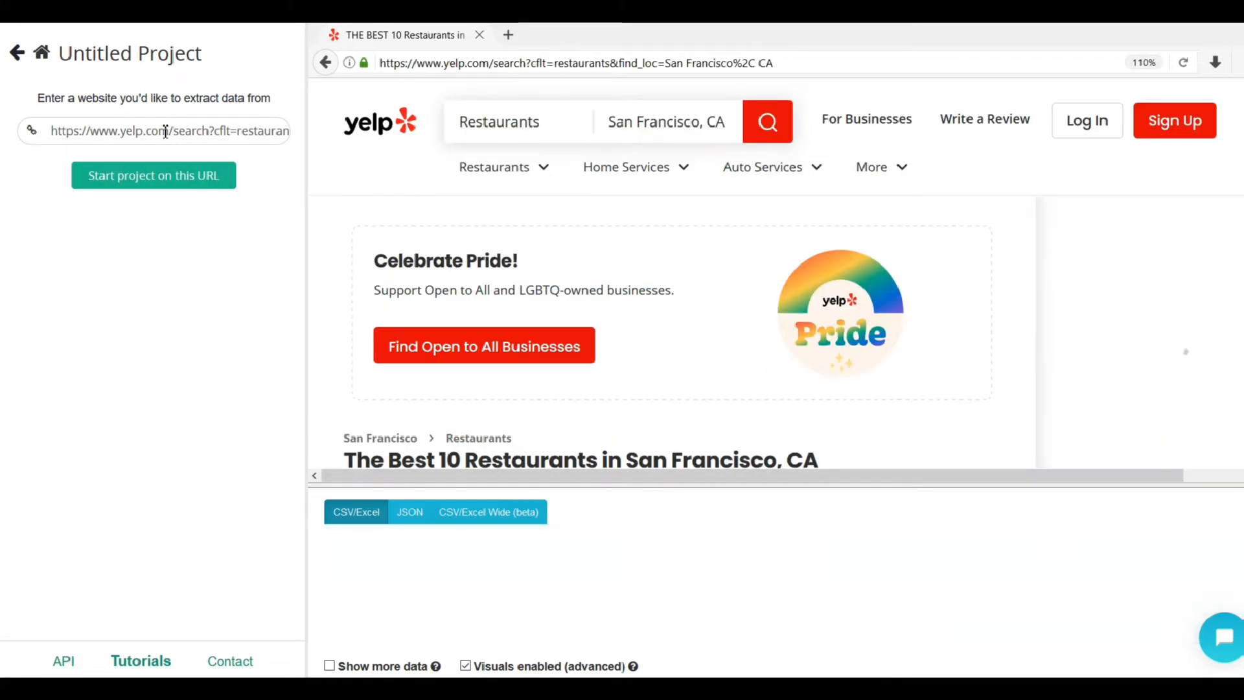
pyautogui.click(164, 131)
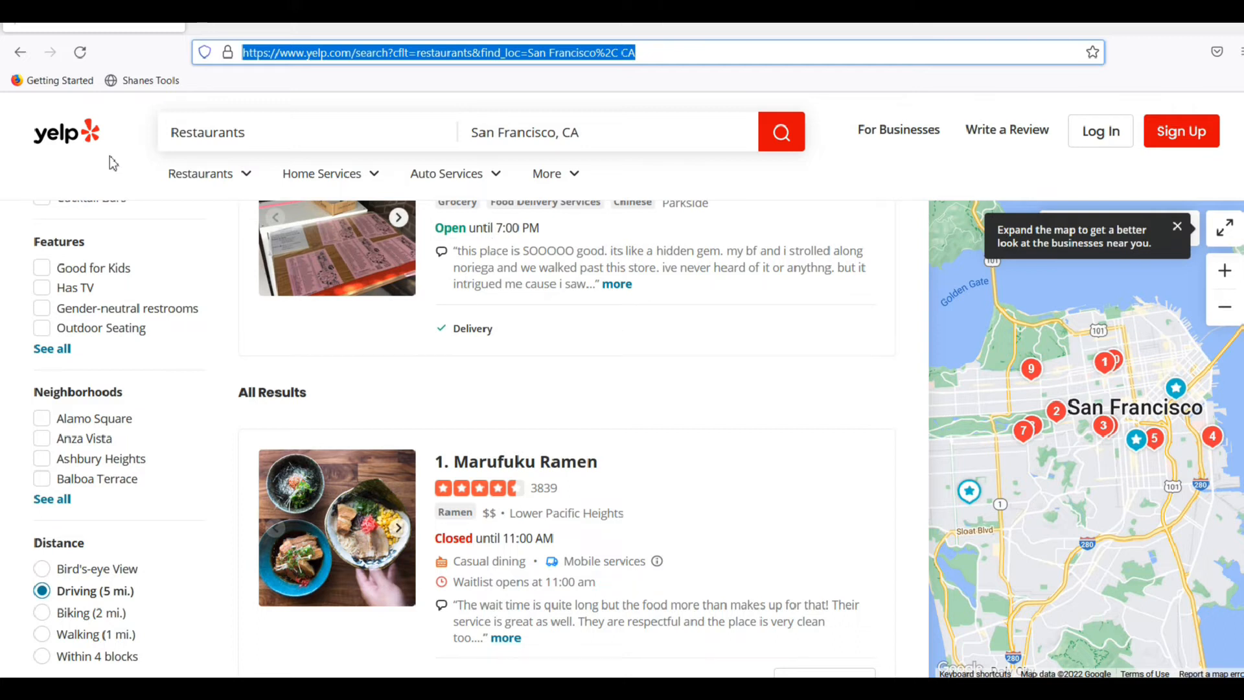
# Switch to Firefox and copy the address of the Yelp restaurants search for San Francisco, CA
pyautogui.moveTo(103, 168)
pyautogui.rightClick(504, 55)
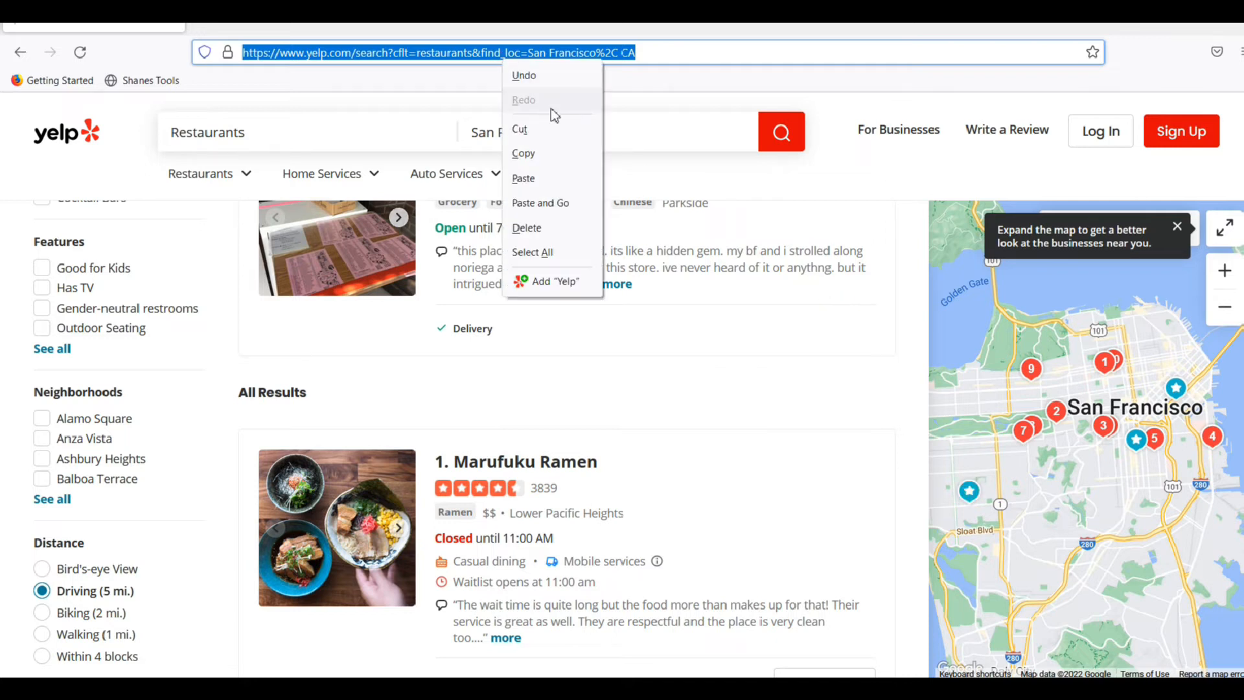
pyautogui.click(539, 154)
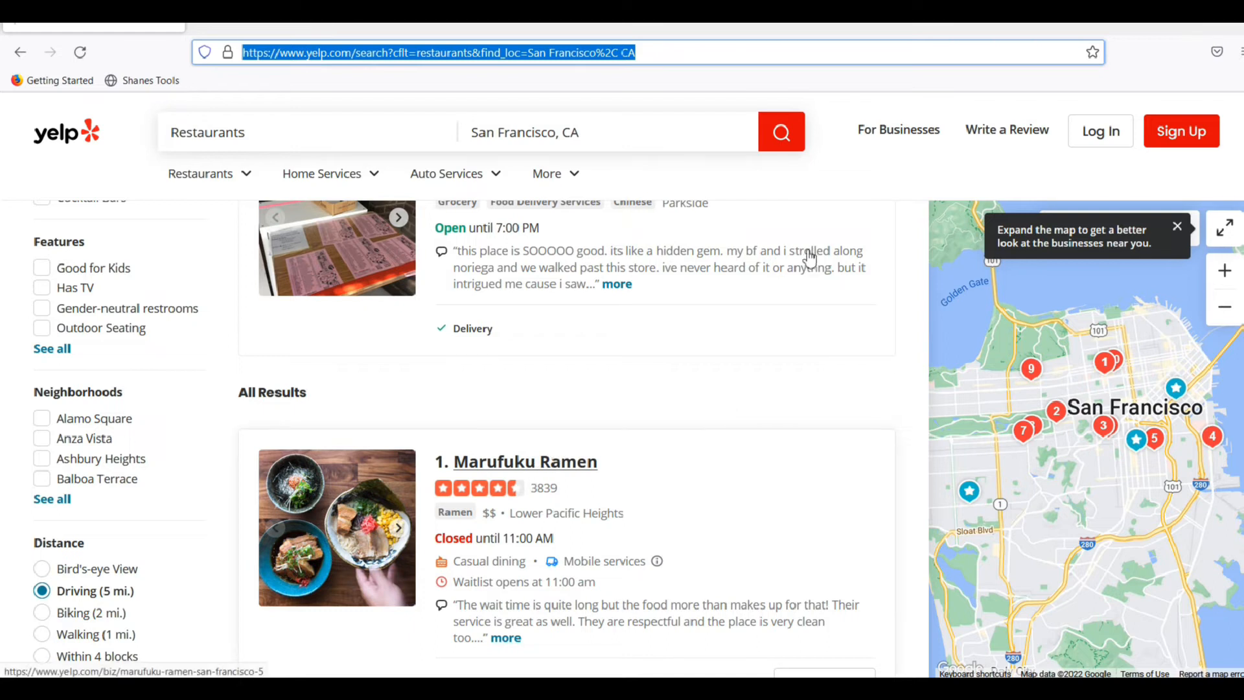
pyautogui.hotkey('ctrl', 't')
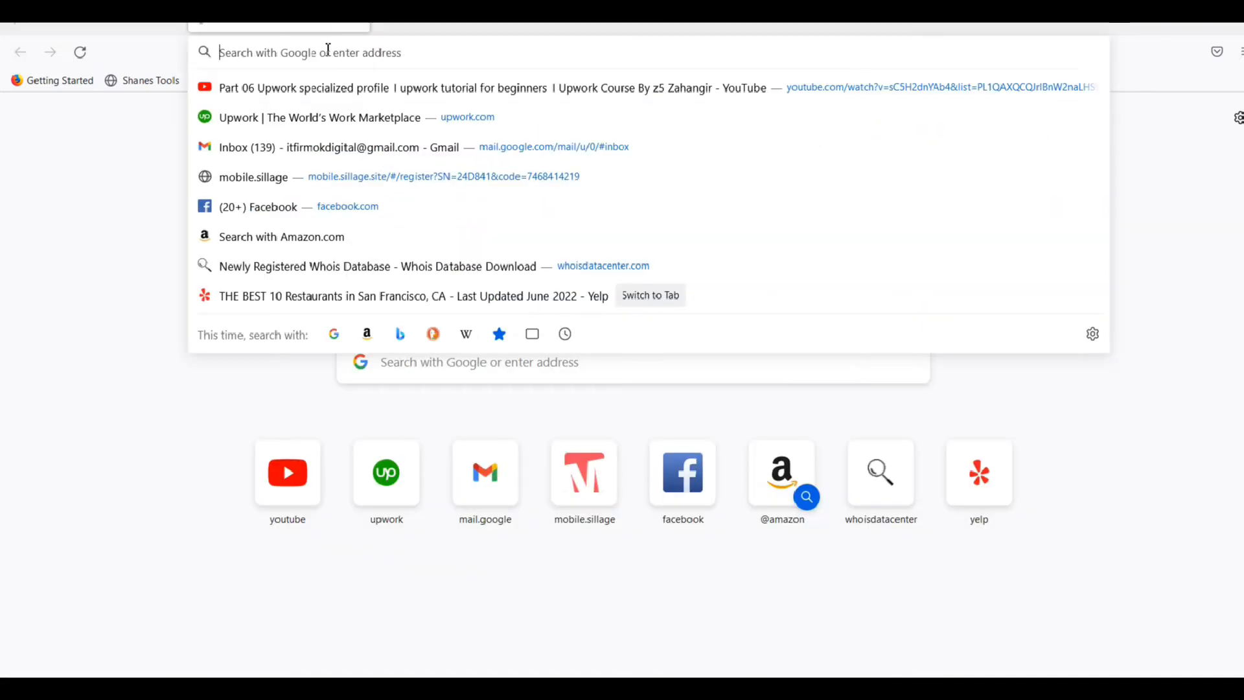
pyautogui.write('www.amazon.com/')
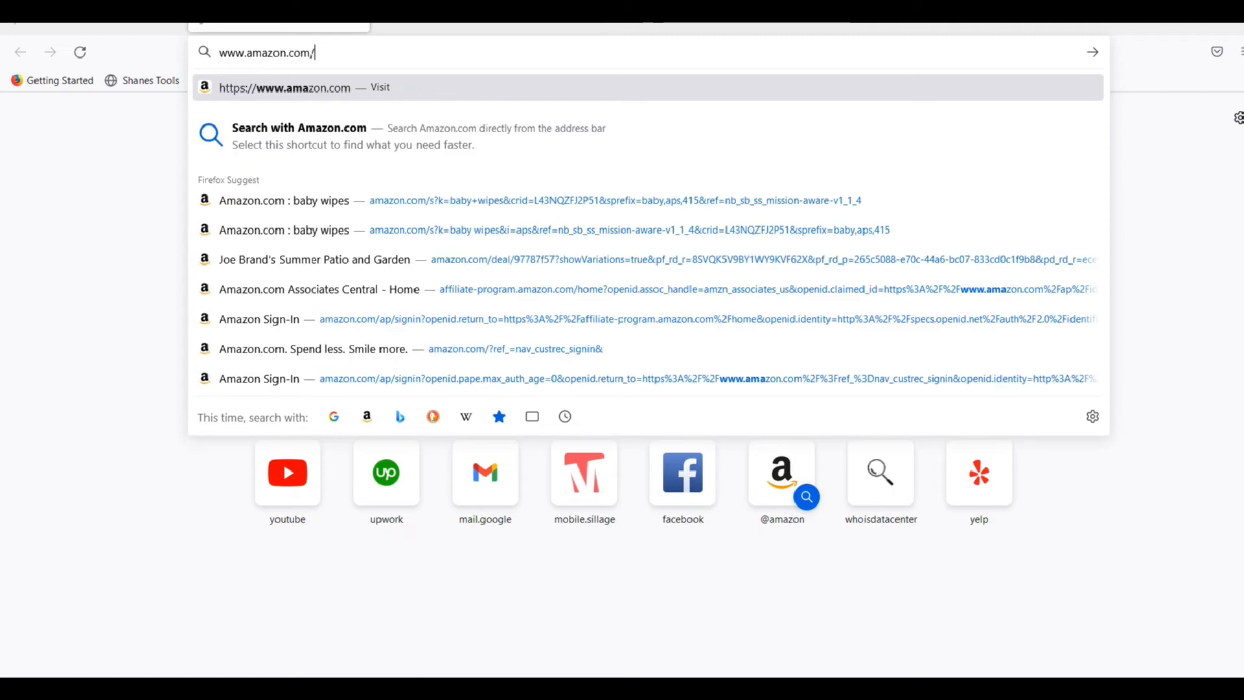
pyautogui.press('Return')
pyautogui.click(441, 162)
pyautogui.write('baby')
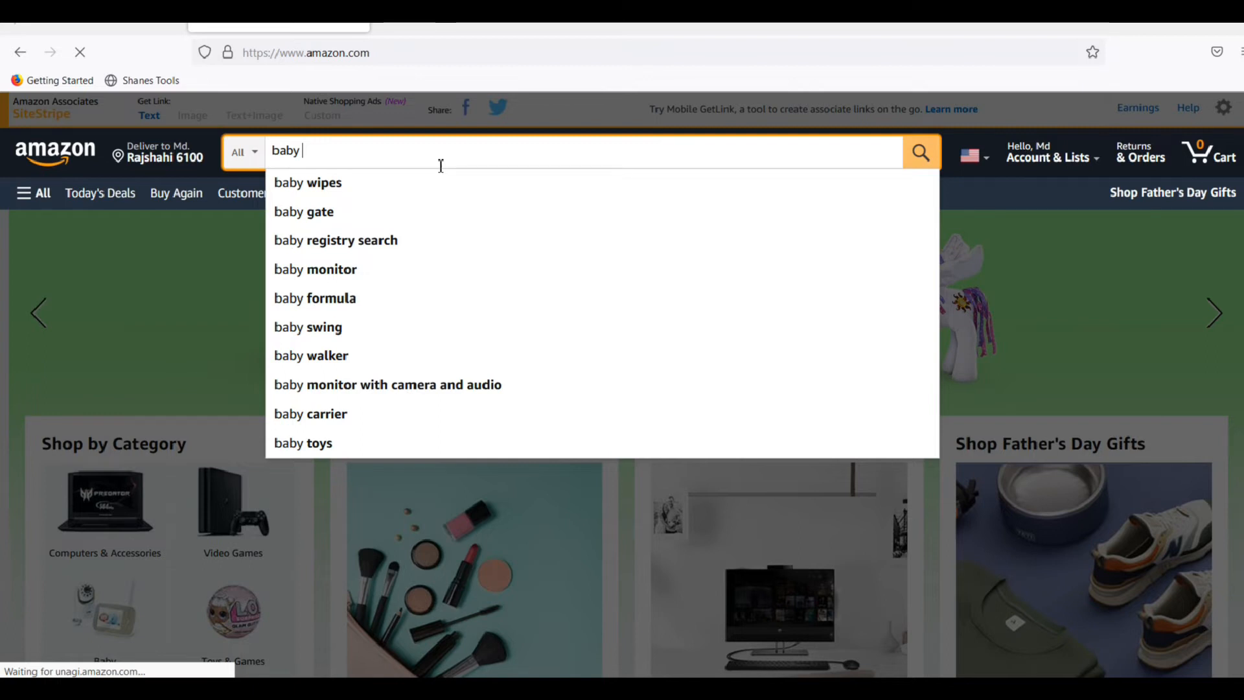
pyautogui.click(441, 183)
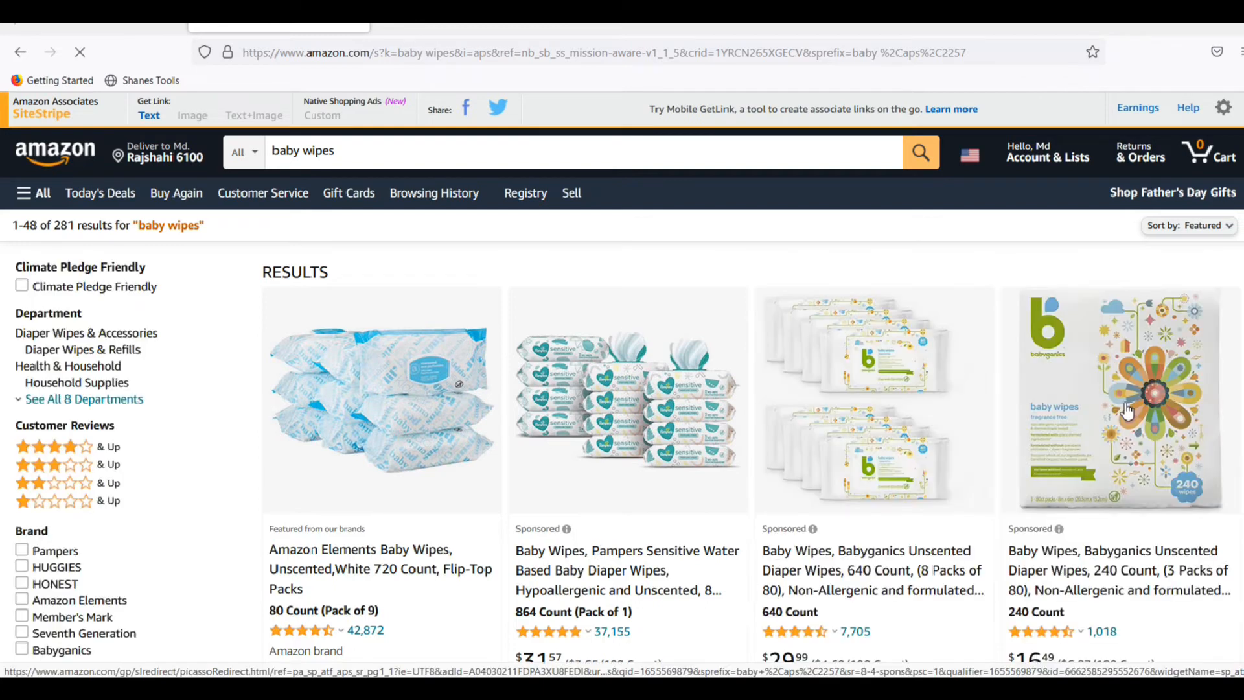
# Copy the address of the Amazon baby wipes results and start the new ParseHub project on that URL
pyautogui.scroll(-8, 1069, 453)
pyautogui.scroll(10, 1009, 497)
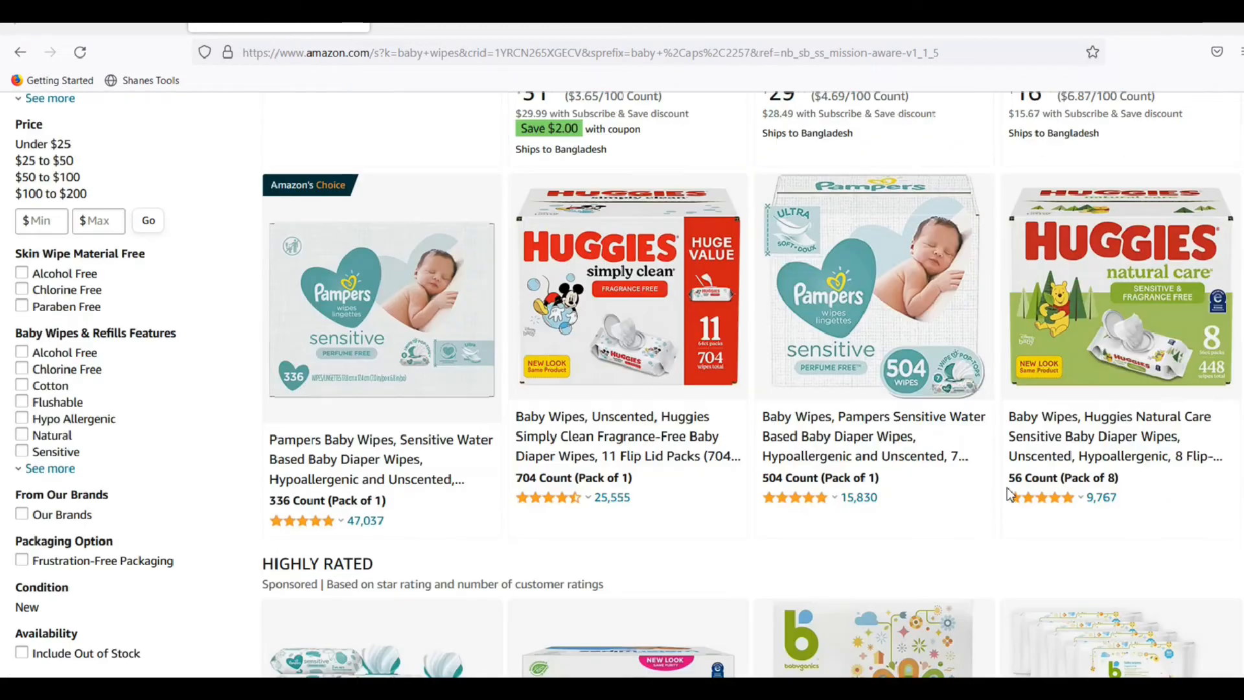
pyautogui.click(373, 57)
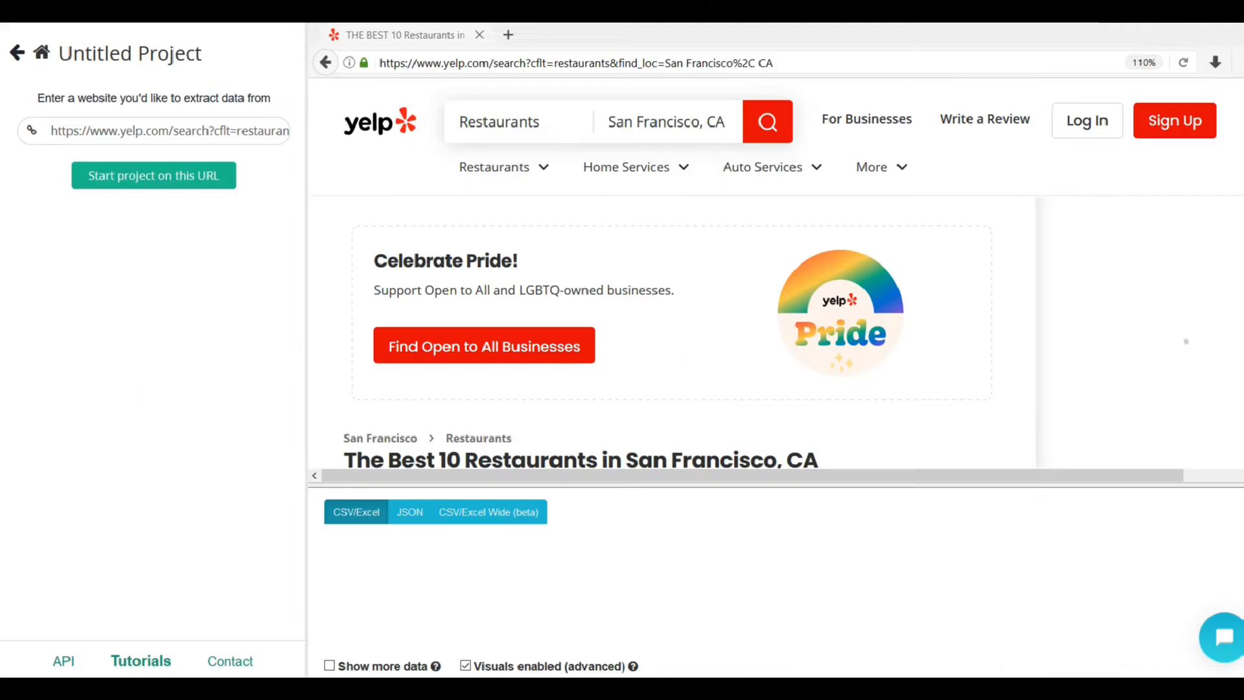
pyautogui.doubleClick(162, 131)
pyautogui.hotkey('ctrl', 'a')
pyautogui.hotkey('ctrl', 'v')
pyautogui.press('Return')
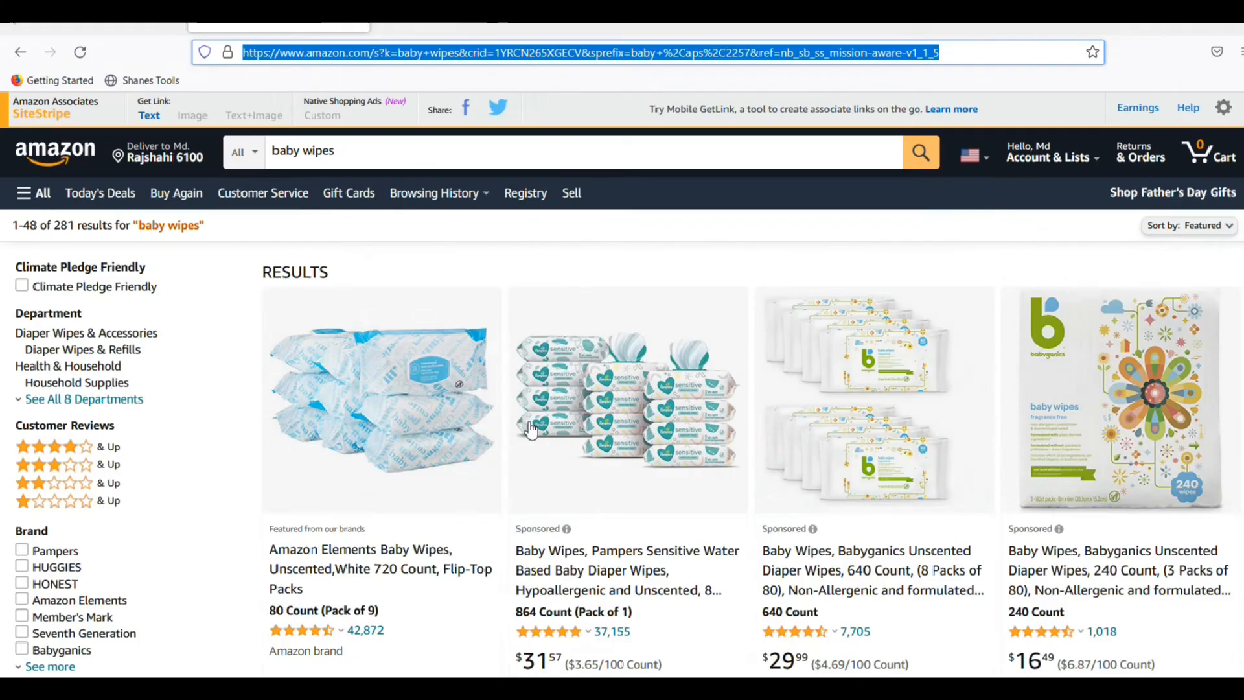
pyautogui.click(535, 672)
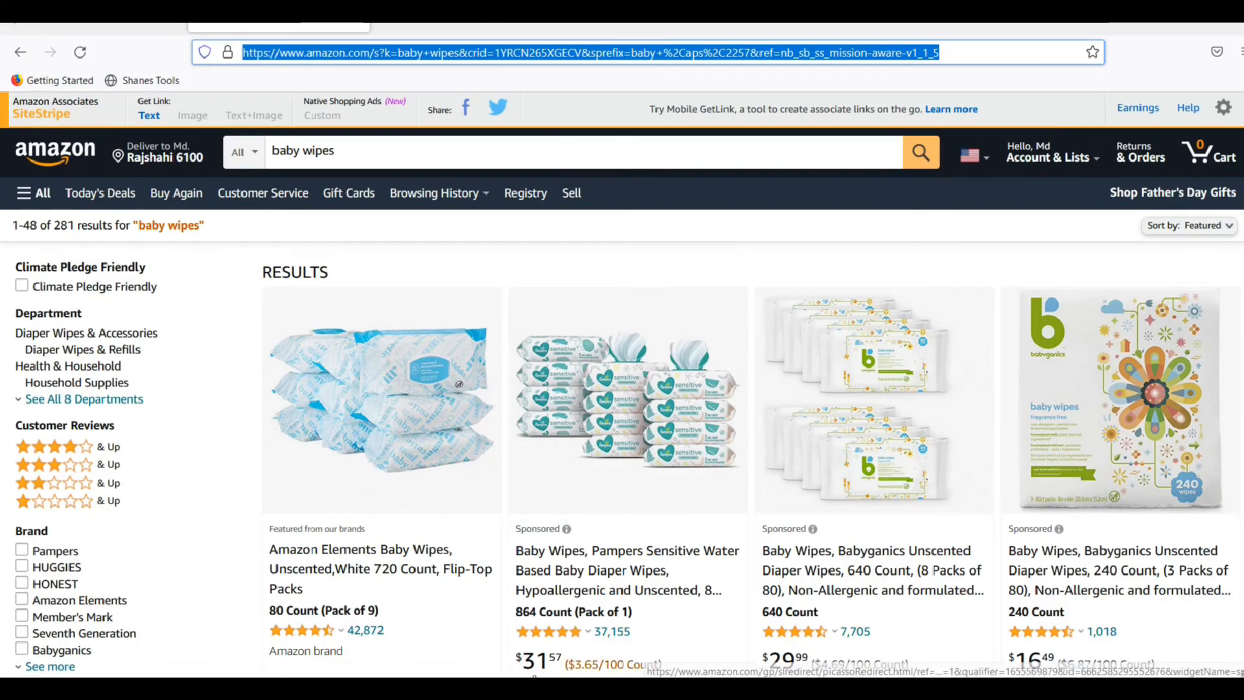
pyautogui.click(533, 683)
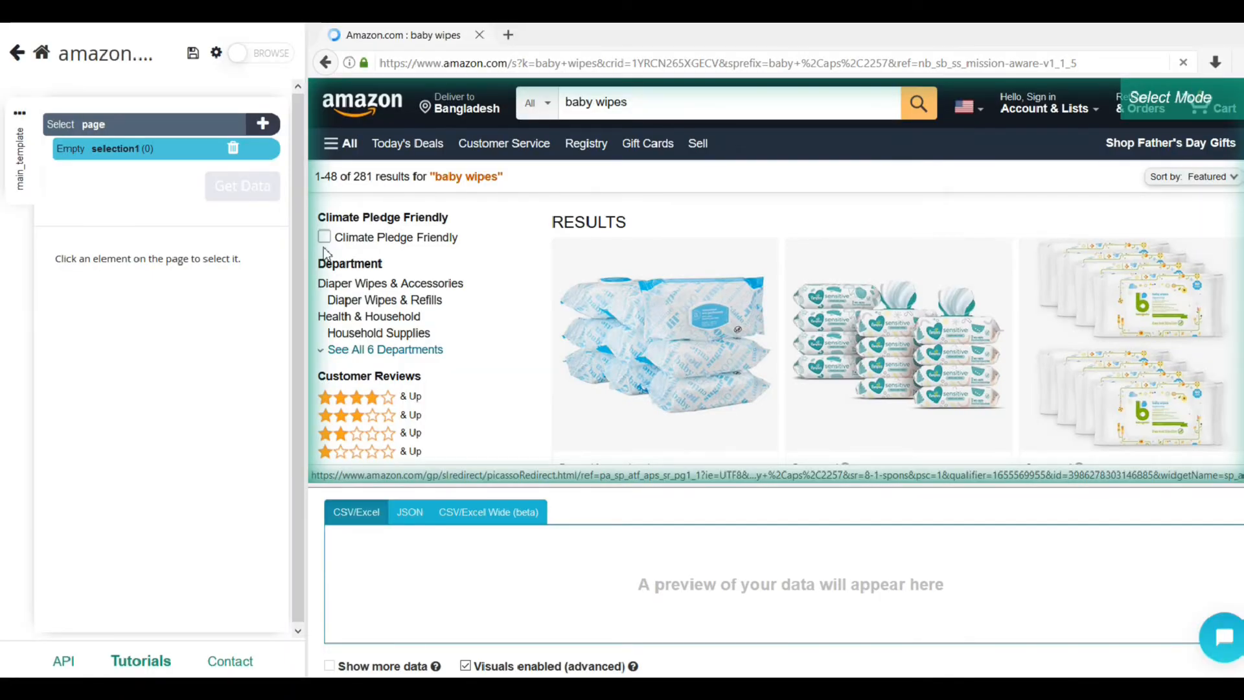
# Examine the product titles, ratings and prices in the loaded baby wipes results
pyautogui.scroll(-2, 818, 310)
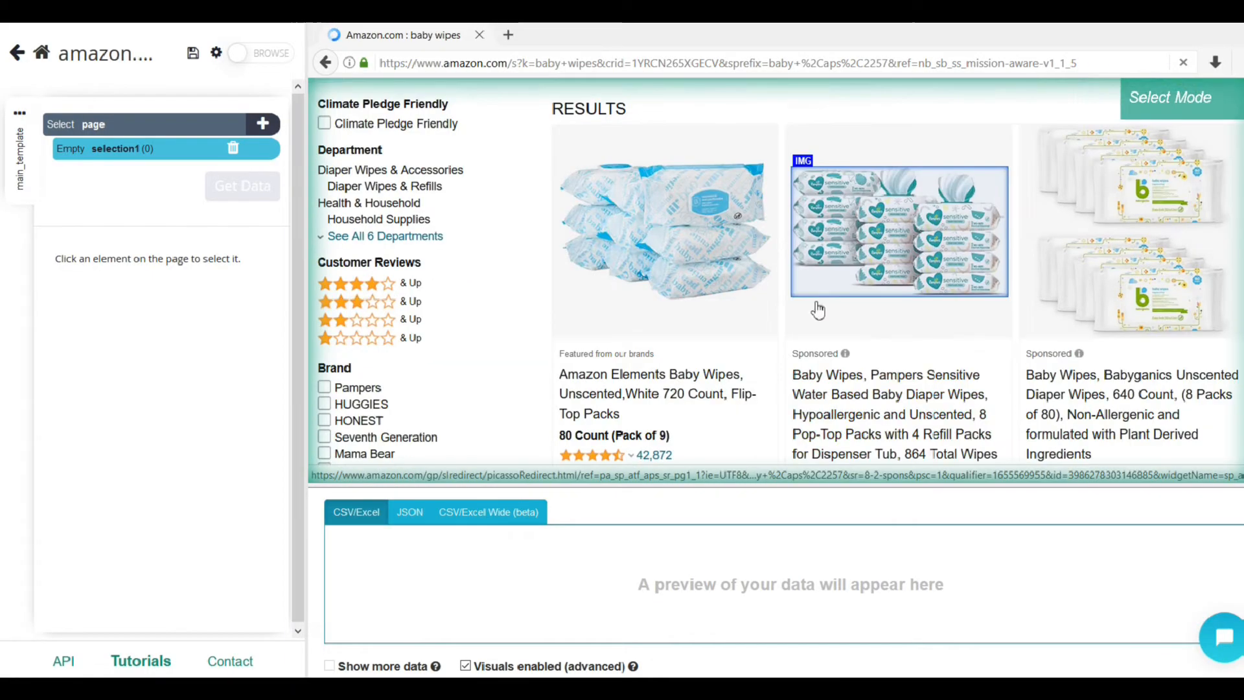
pyautogui.scroll(-1, 817, 309)
pyautogui.scroll(-3, 1033, 300)
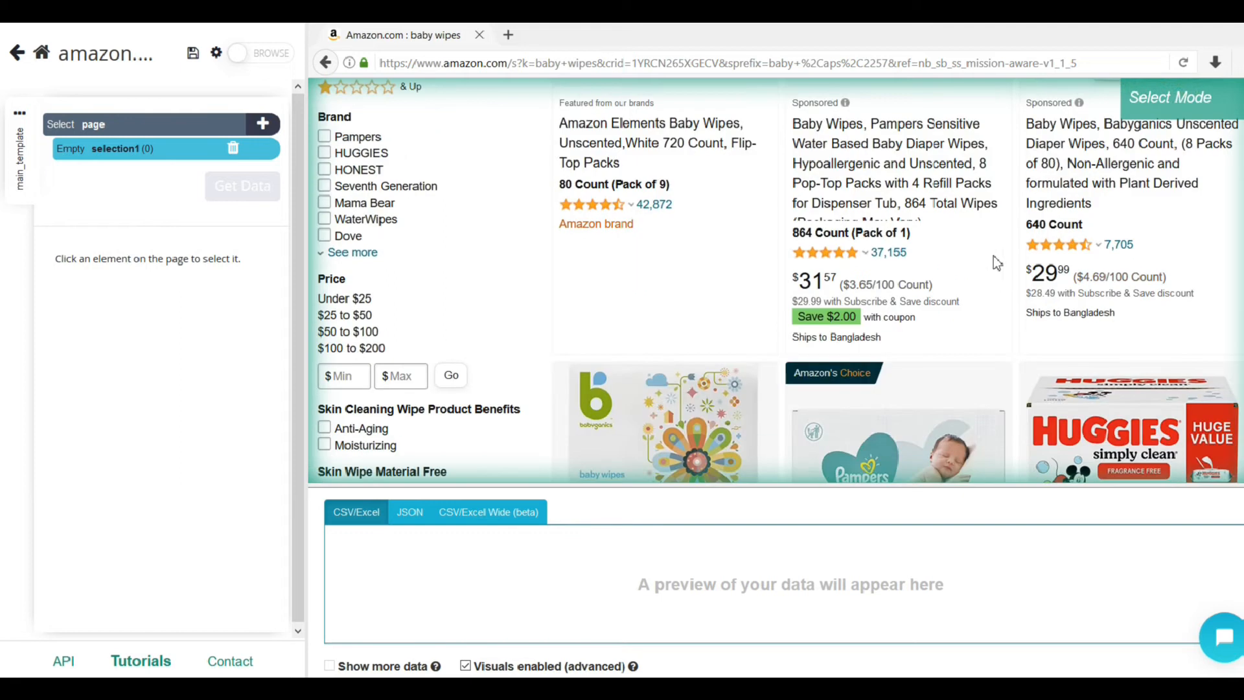
pyautogui.scroll(-4, 985, 285)
pyautogui.scroll(-5, 908, 279)
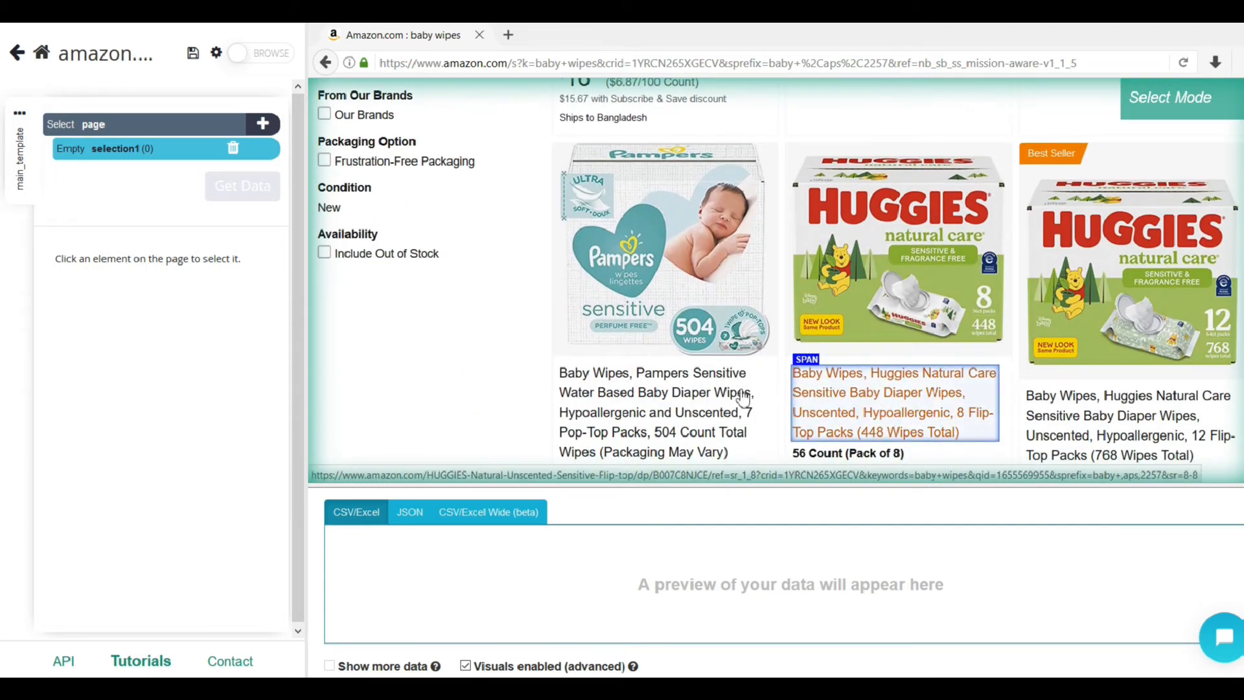
pyautogui.scroll(12, 902, 380)
pyautogui.scroll(1, 910, 378)
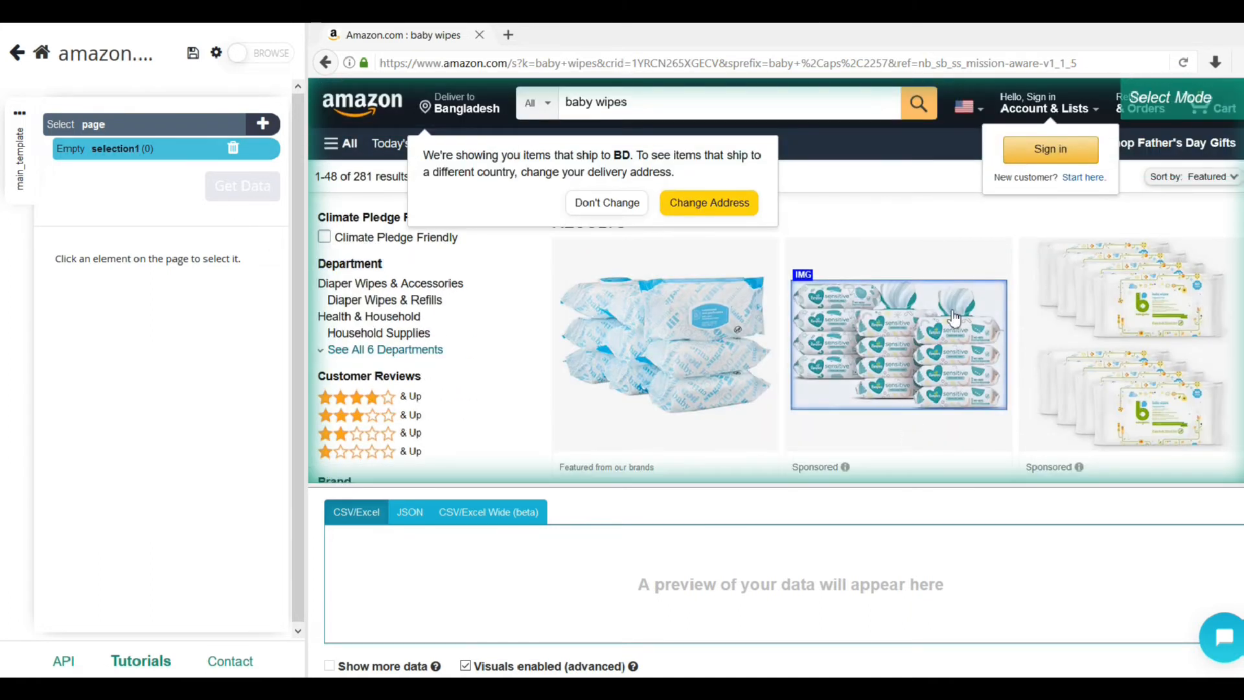
pyautogui.scroll(-3, 954, 323)
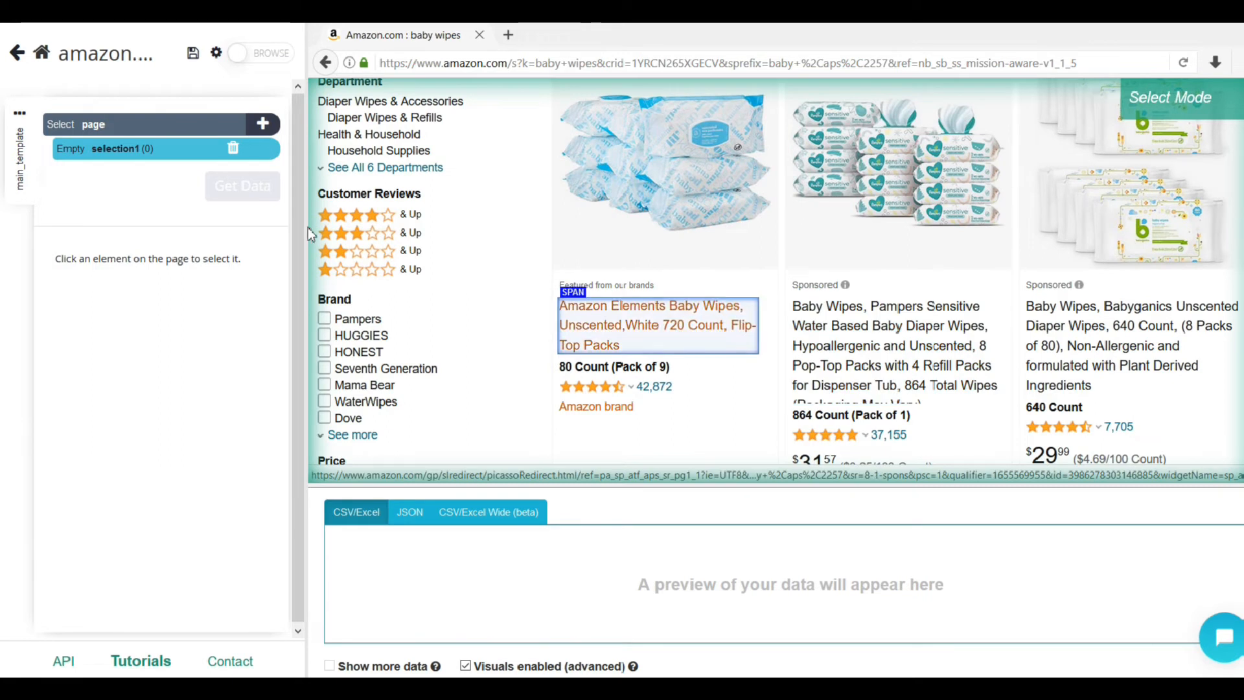
# Add a Select command to the page and name the empty selection Product_name
pyautogui.click(263, 123)
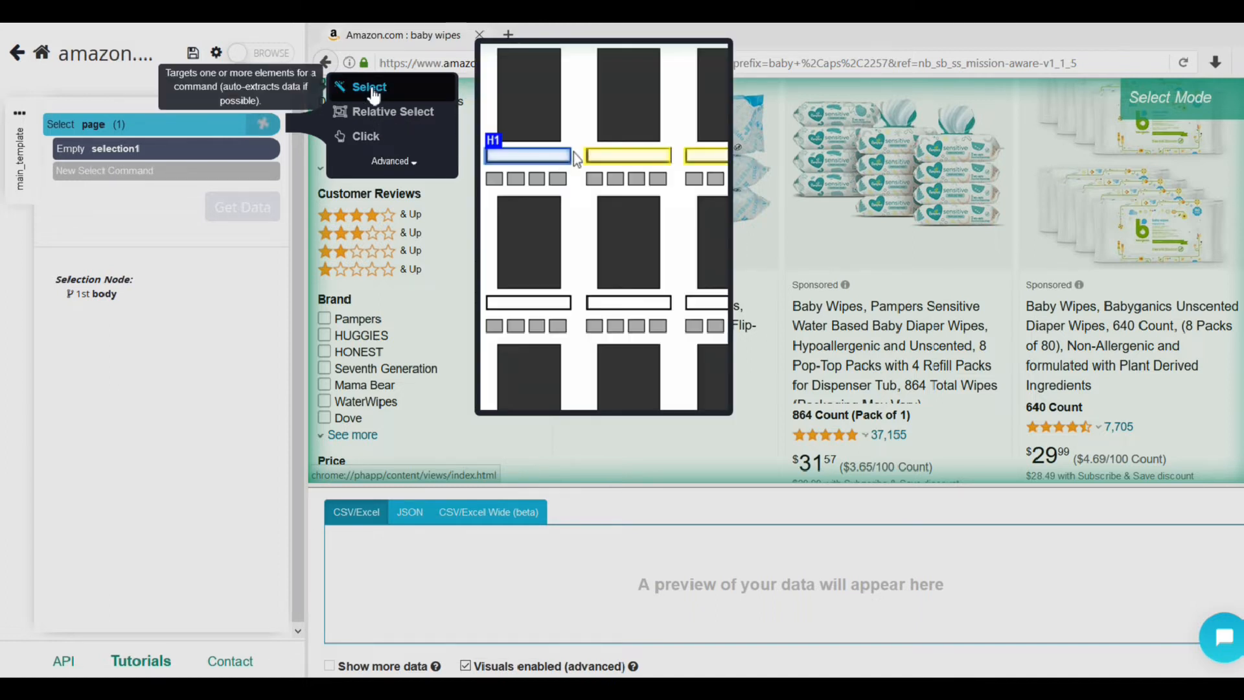
pyautogui.click(374, 94)
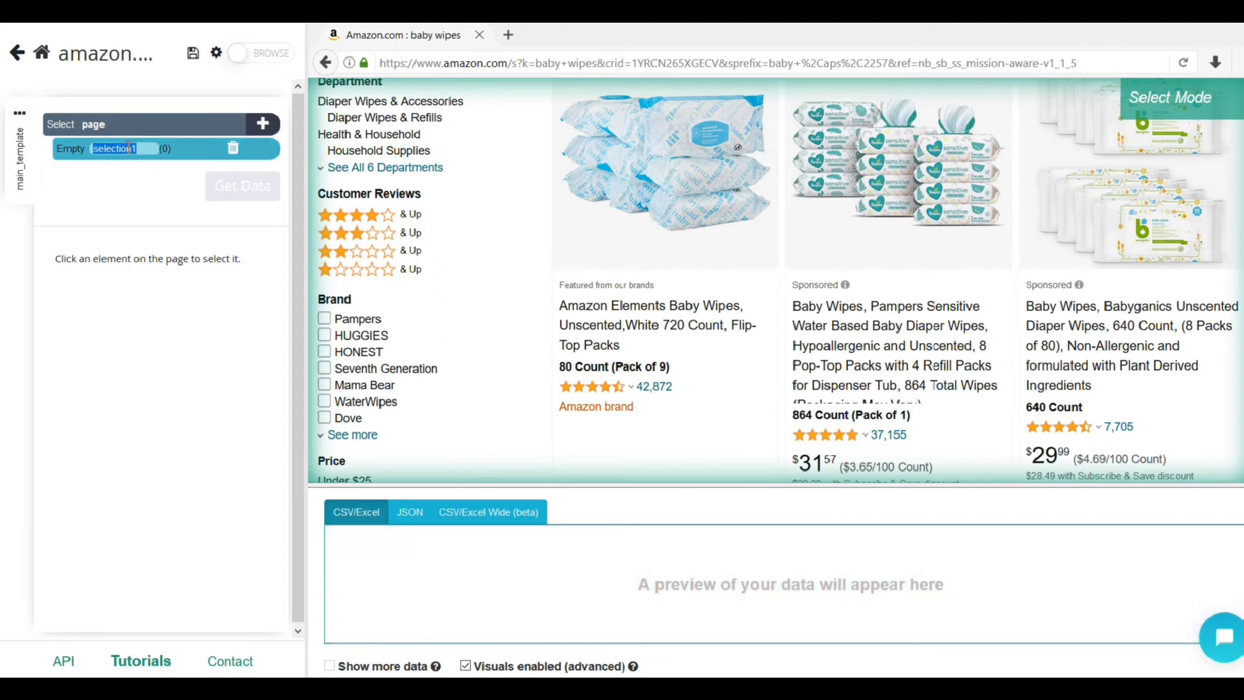
pyautogui.write('Product')
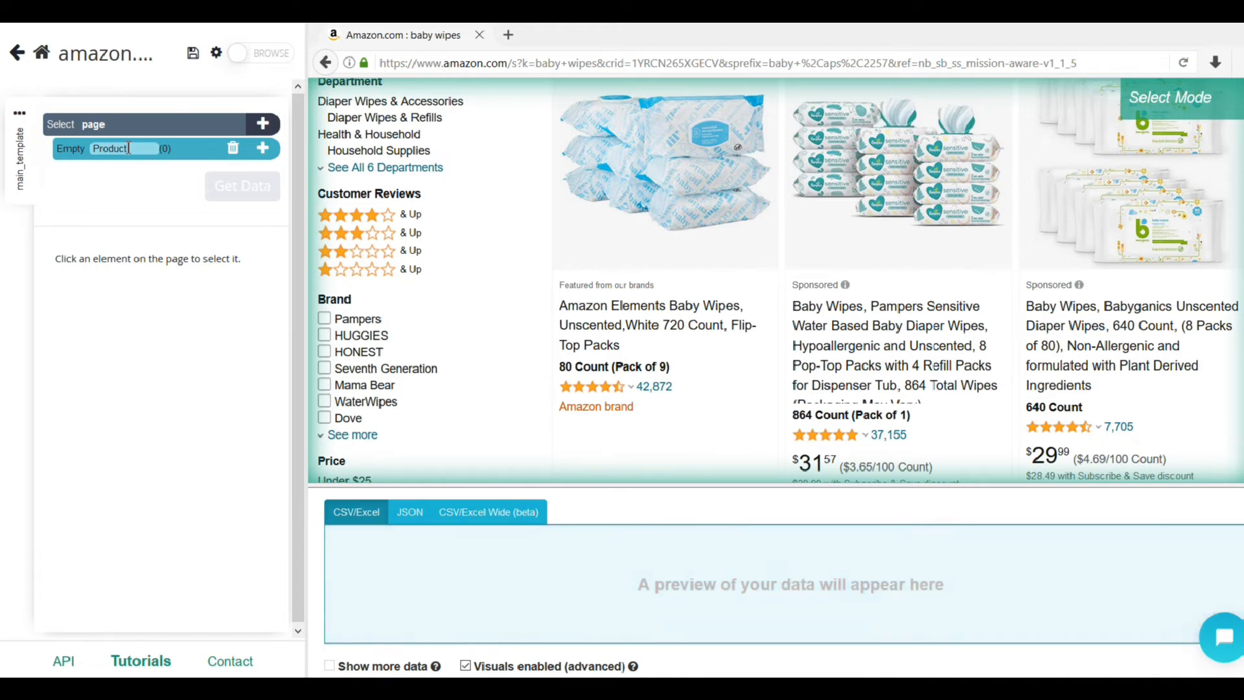
pyautogui.write('_')
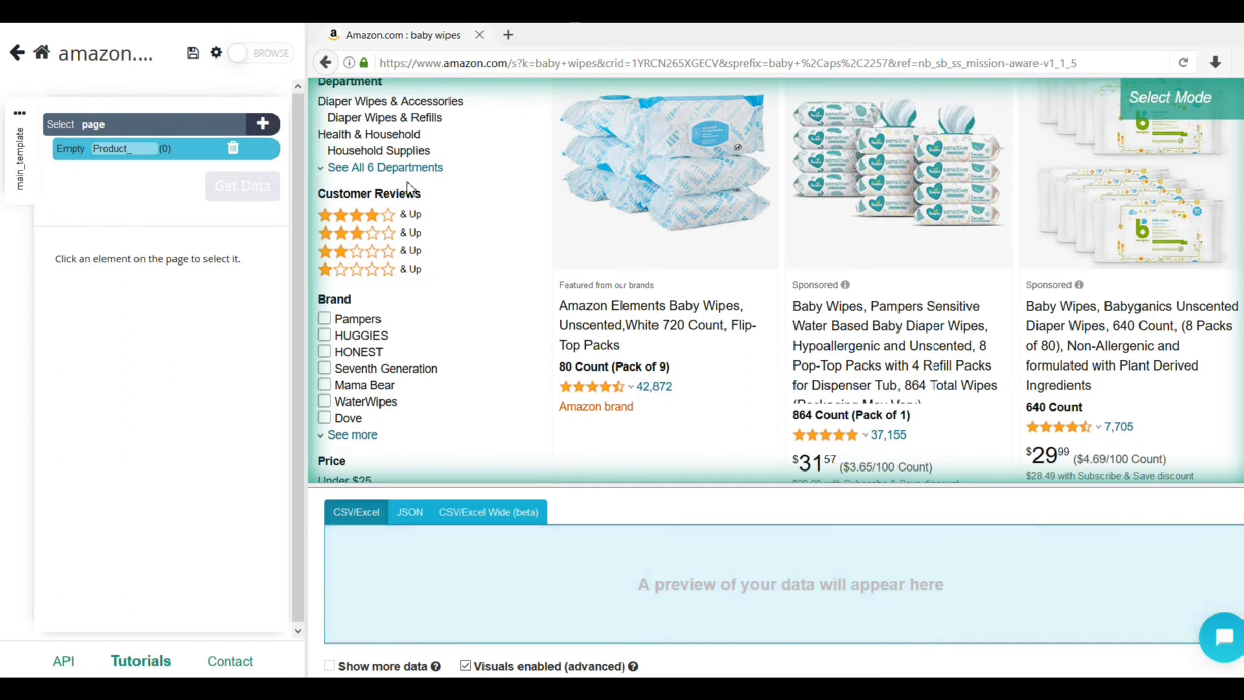
pyautogui.write('name')
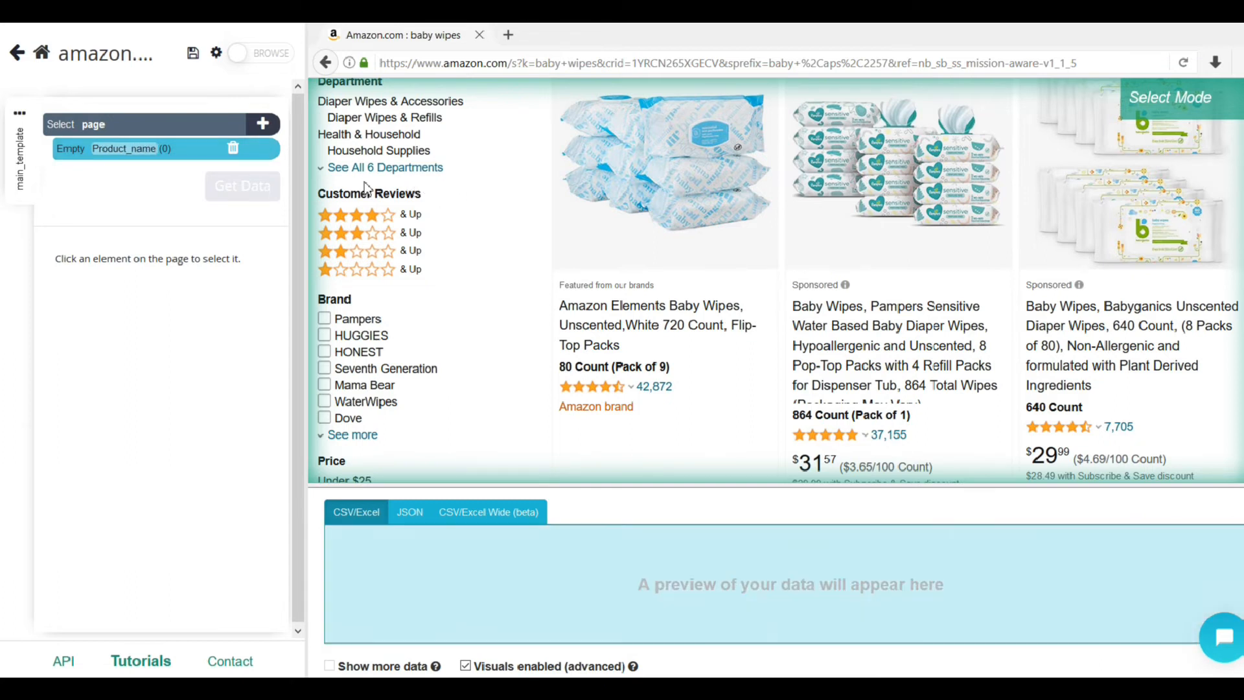
pyautogui.click(153, 204)
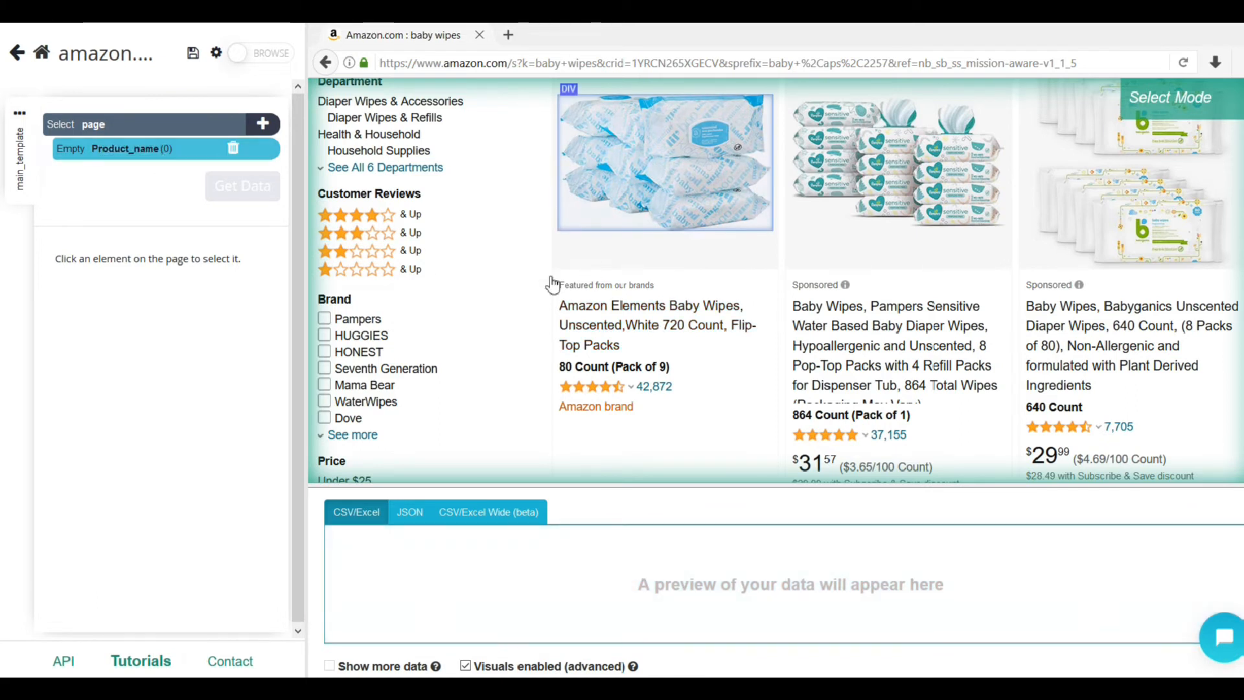
# Pick the Amazon Elements Baby Wipes title in the results as the first element of the Product_name selection
pyautogui.scroll(2, 890, 284)
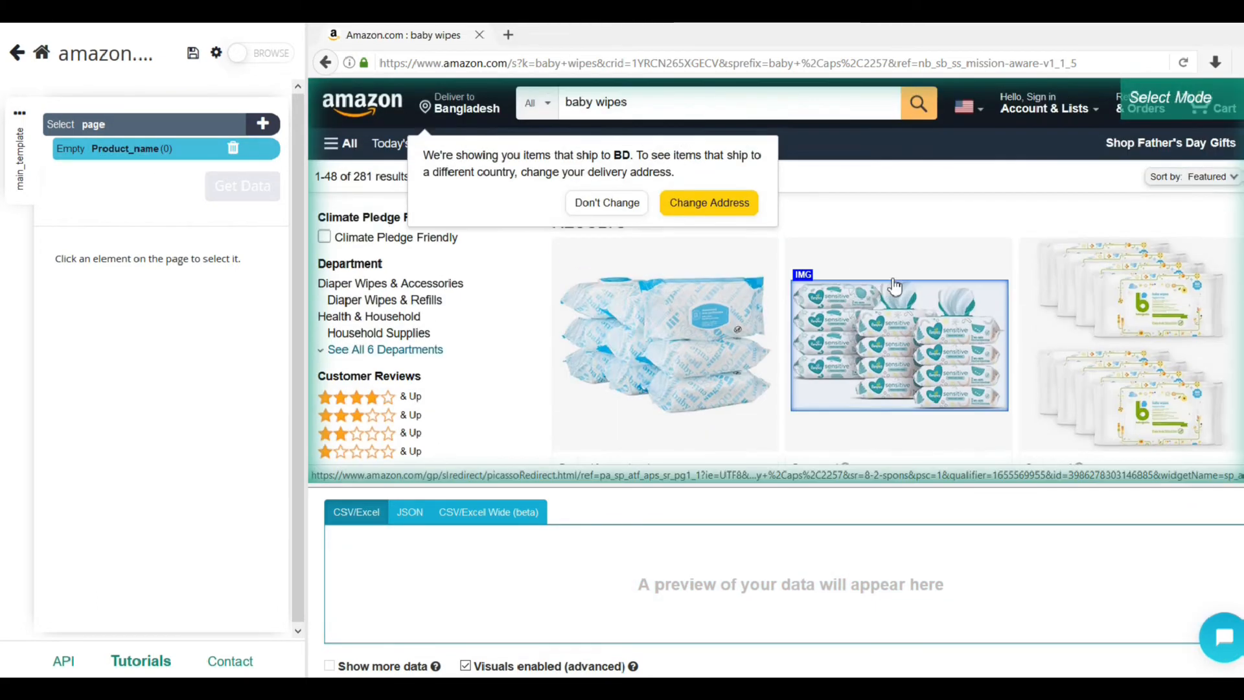
pyautogui.scroll(-3, 894, 285)
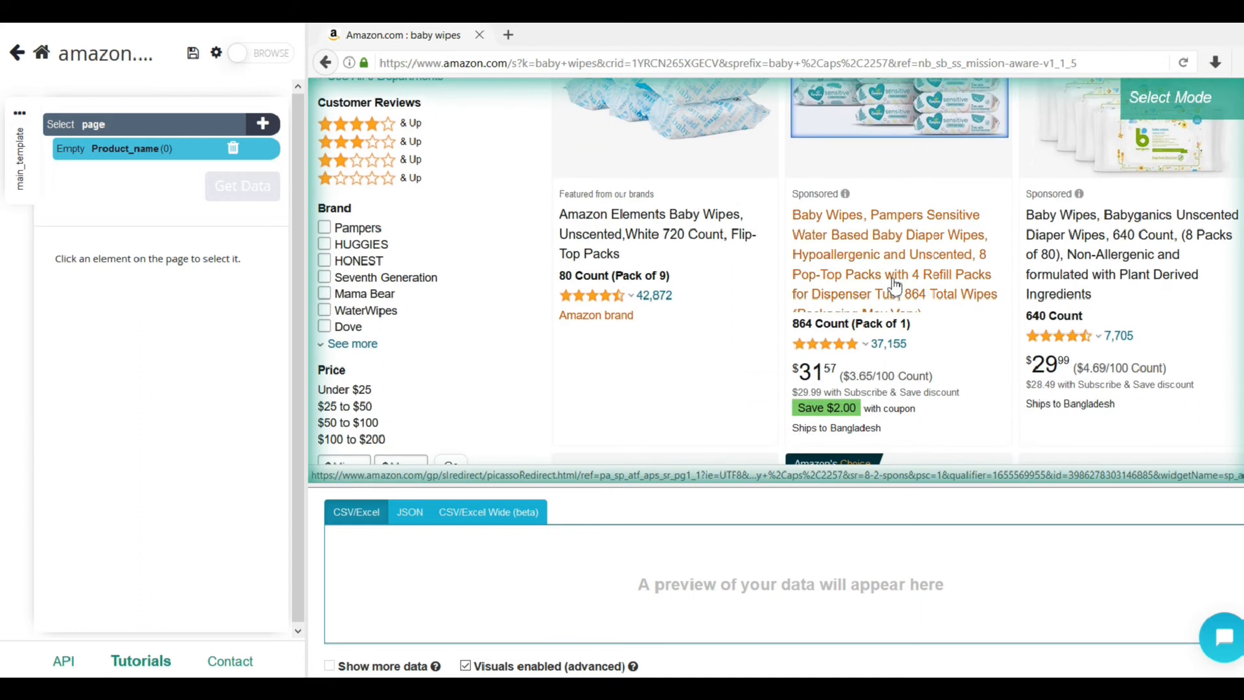
pyautogui.click(598, 227)
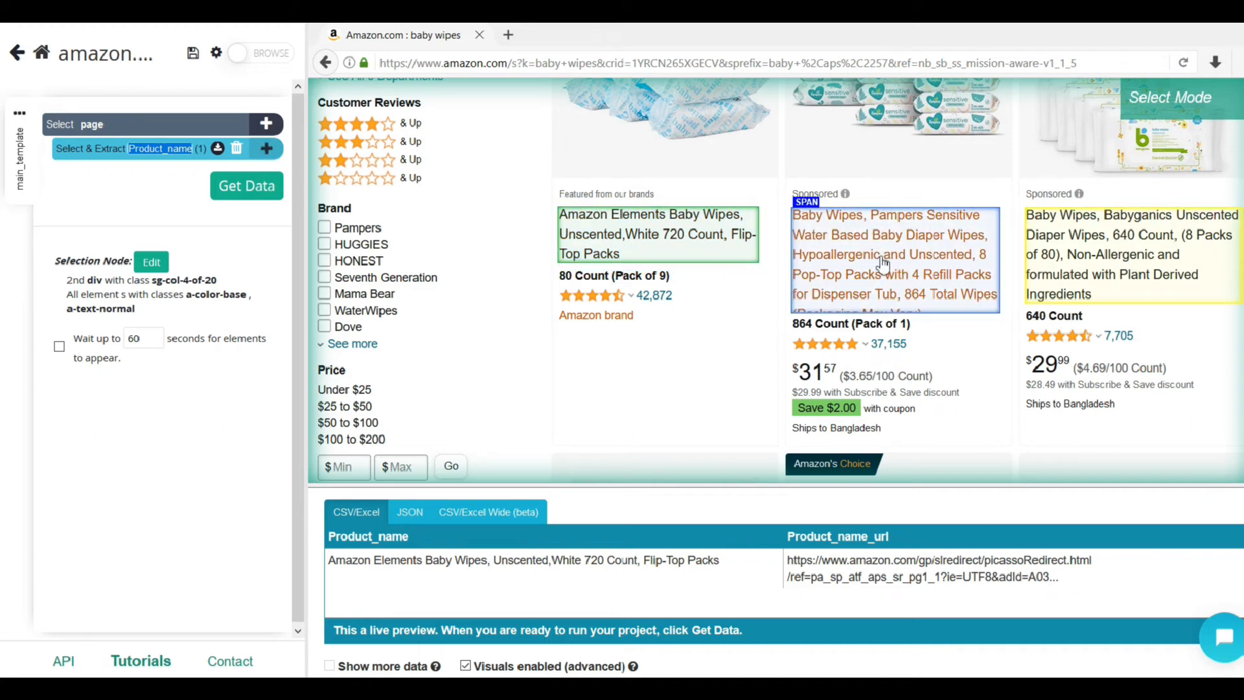
# Extend the Product_name selection to the other product titles, starting with the Pampers Sensitive wipes, and delete its url extraction
pyautogui.click(901, 279)
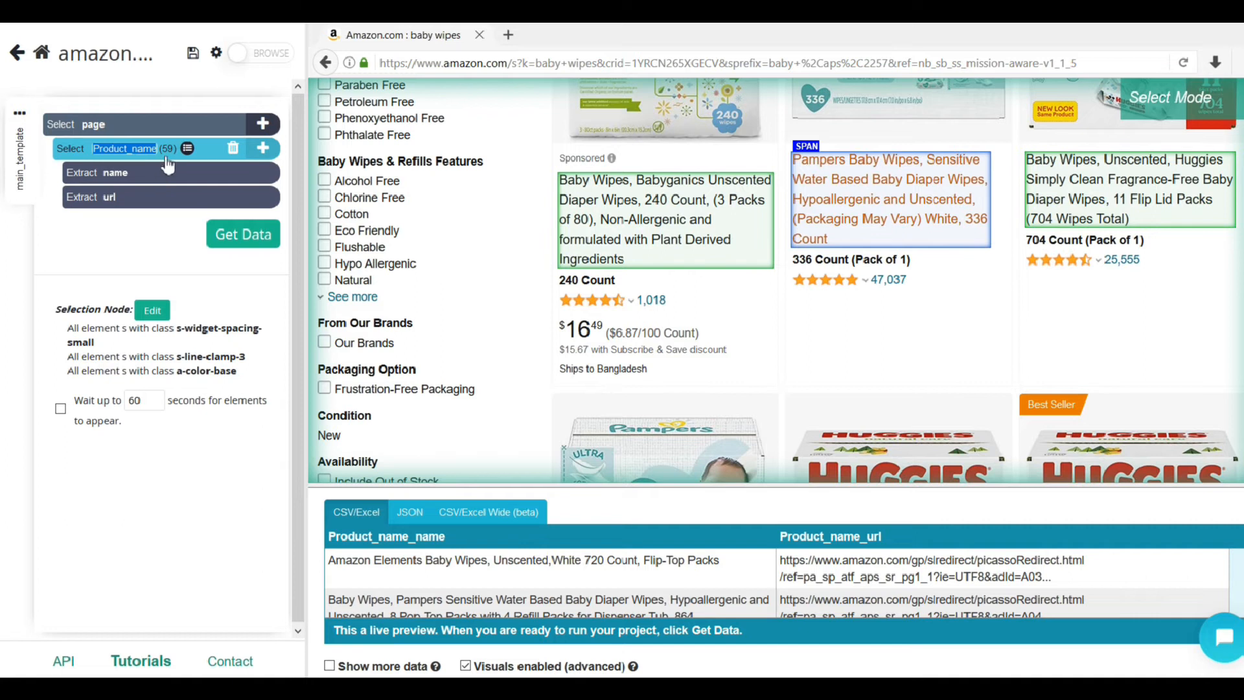
pyautogui.scroll(-3, 1160, 210)
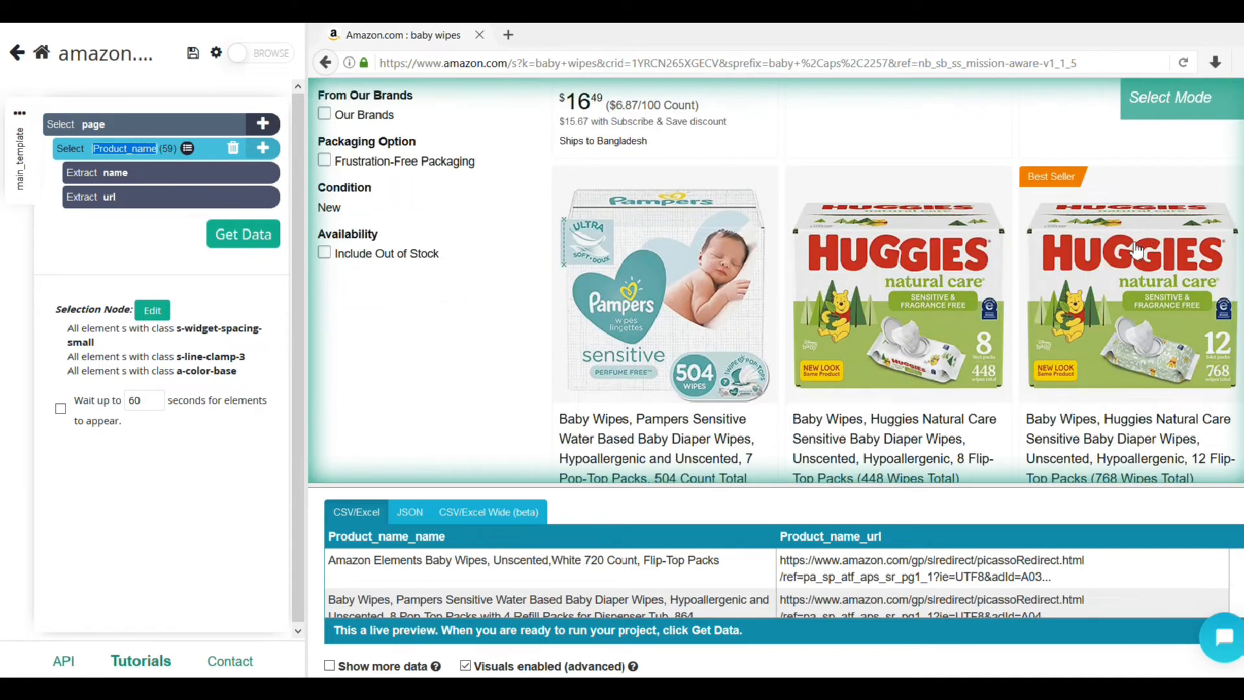
pyautogui.scroll(-5, 846, 431)
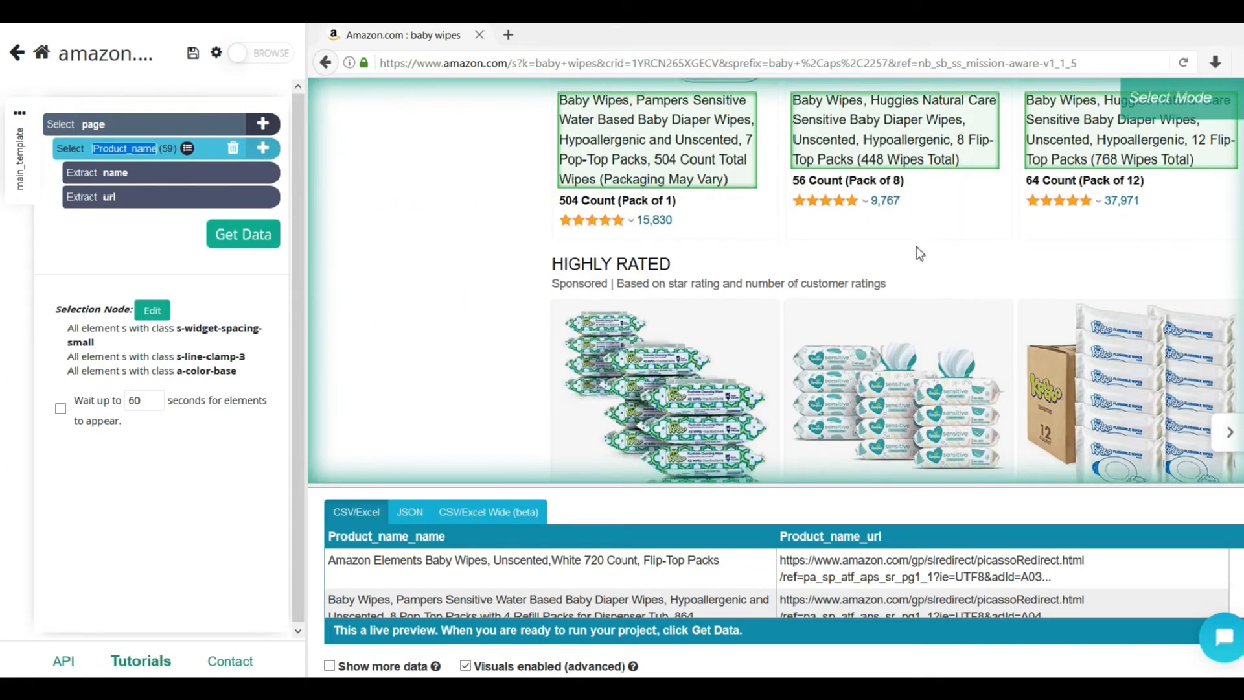
pyautogui.scroll(-5, 979, 290)
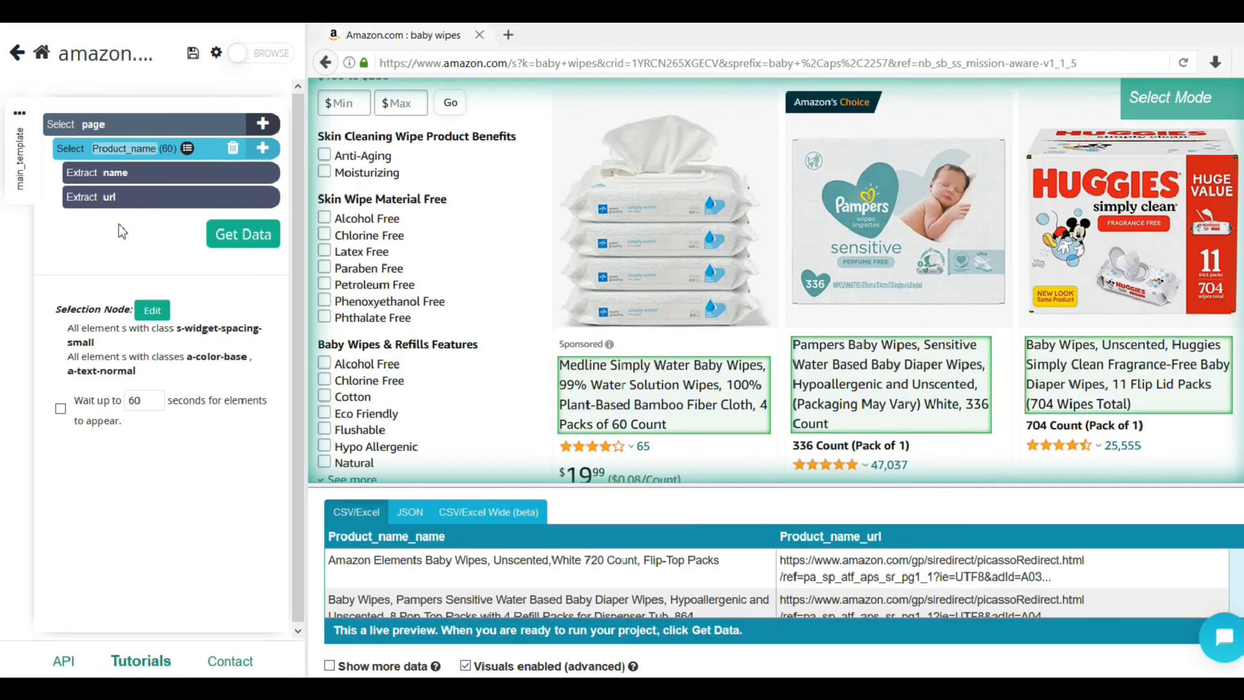
pyautogui.click(118, 225)
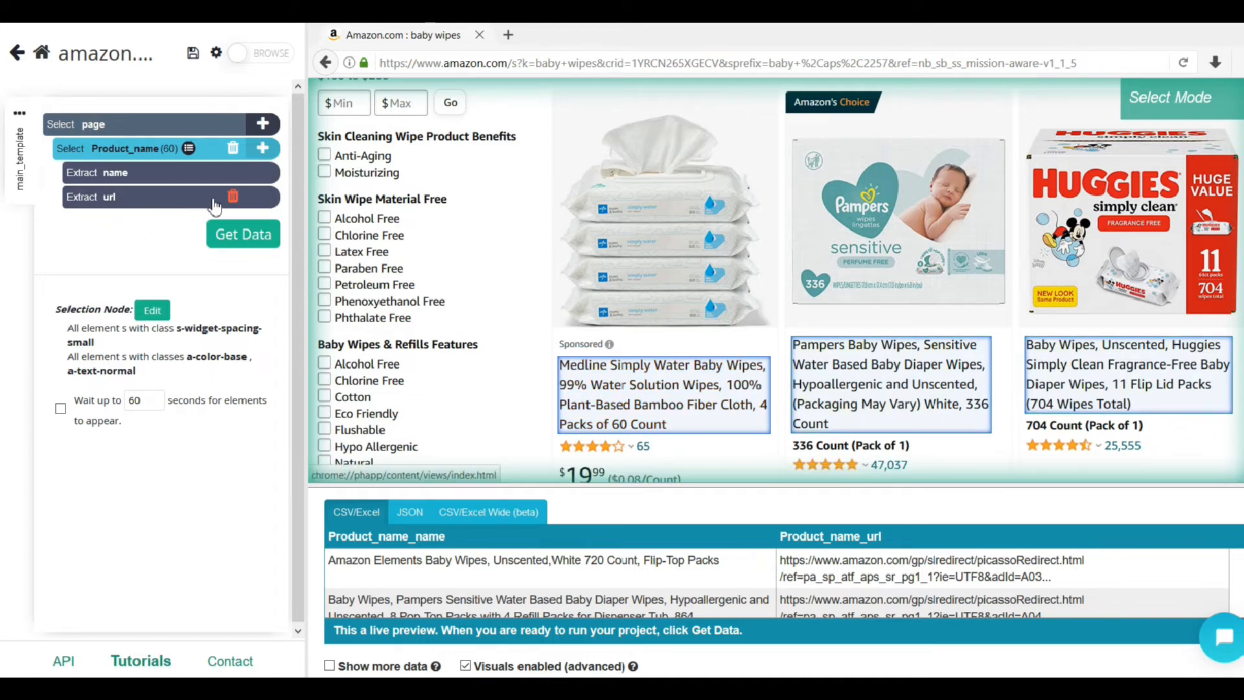
pyautogui.click(237, 201)
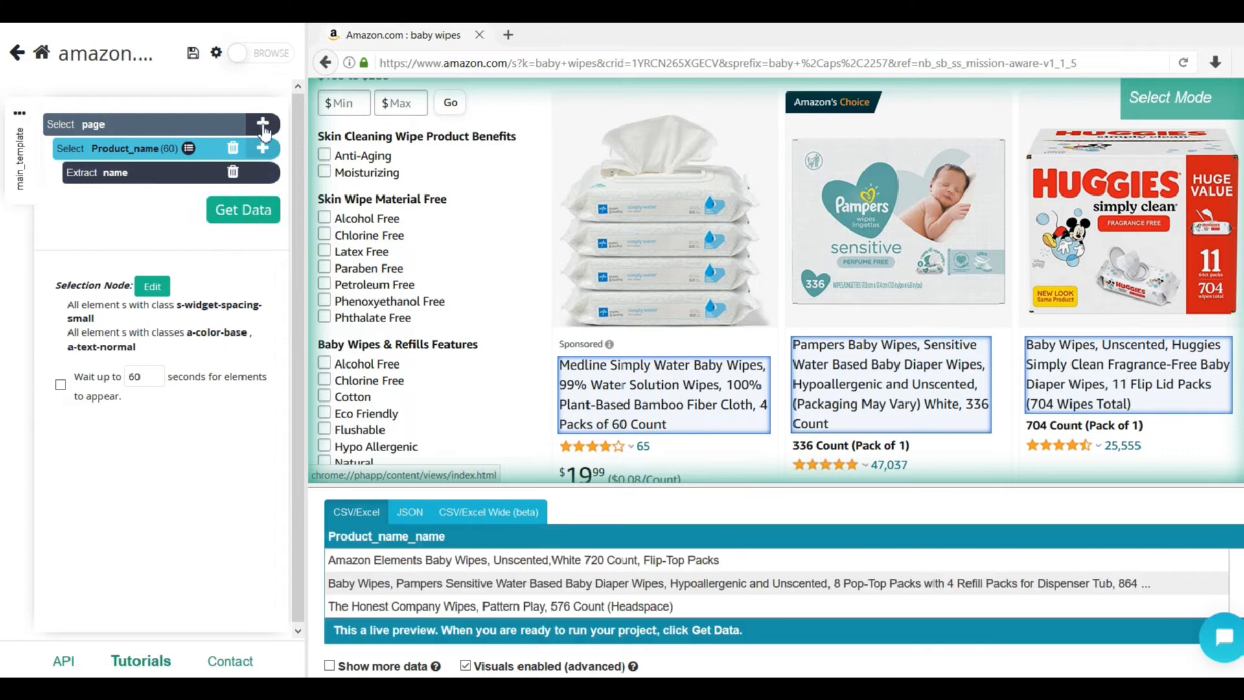
# Add another Select command to the page and name the empty selection Review
pyautogui.scroll(-3, 818, 304)
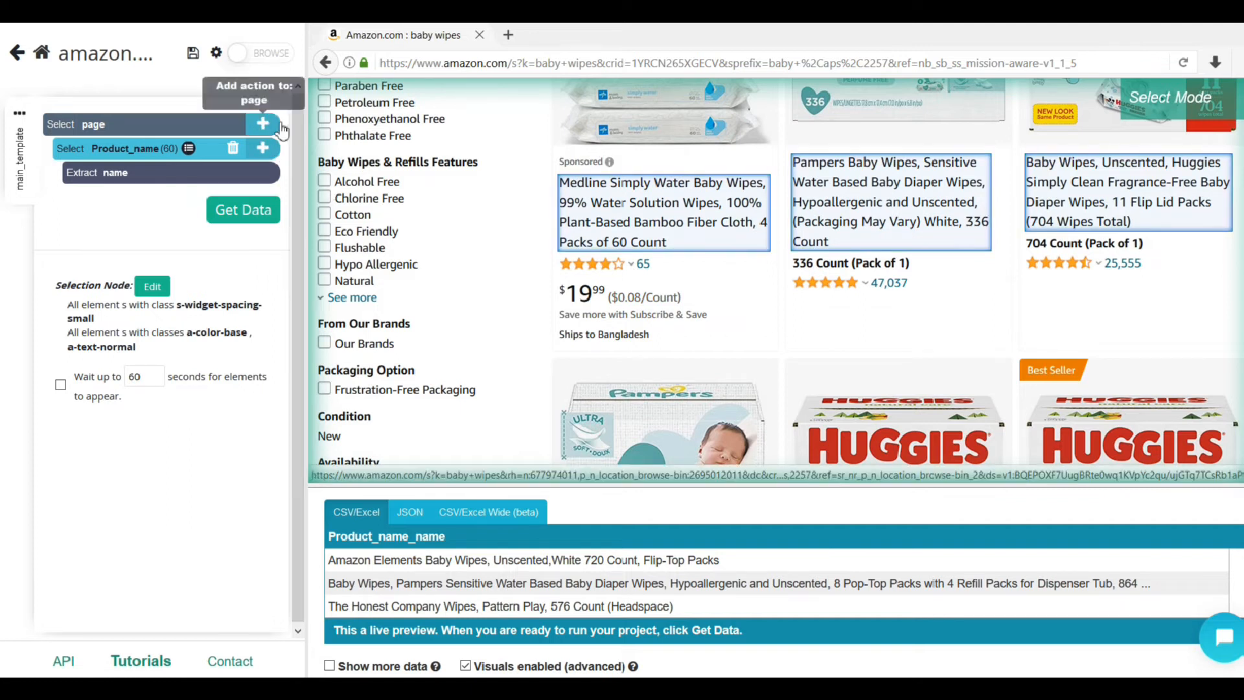
pyautogui.click(261, 124)
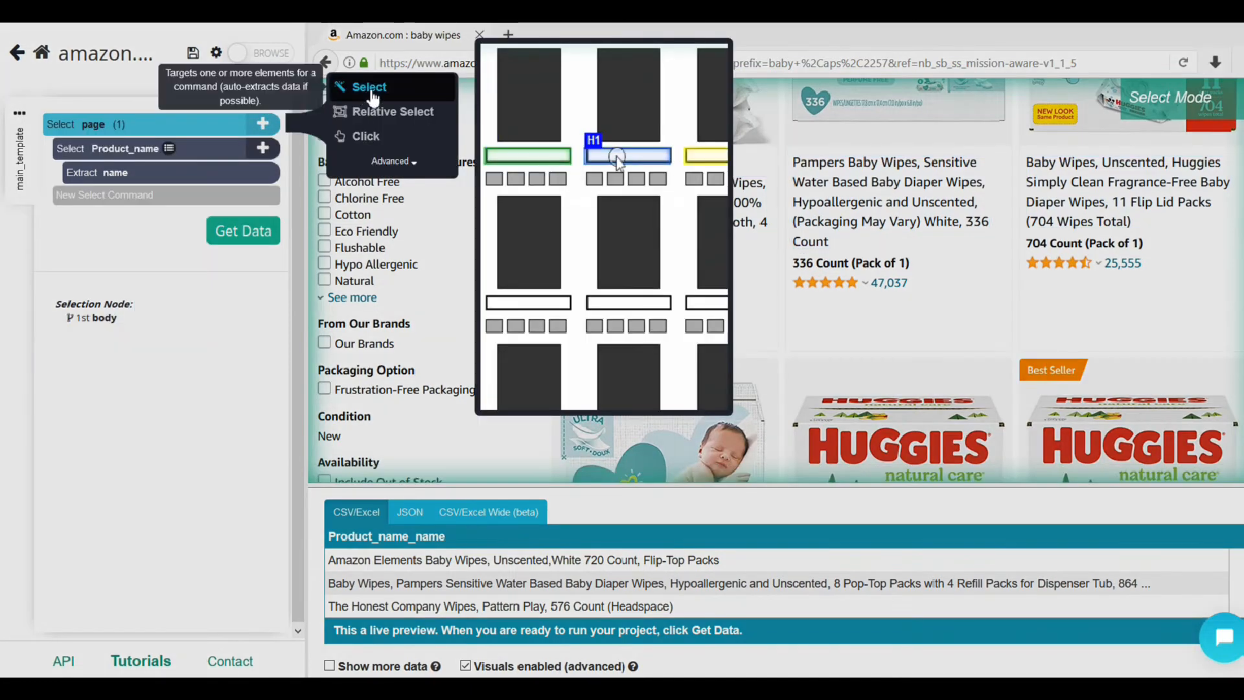
pyautogui.click(372, 93)
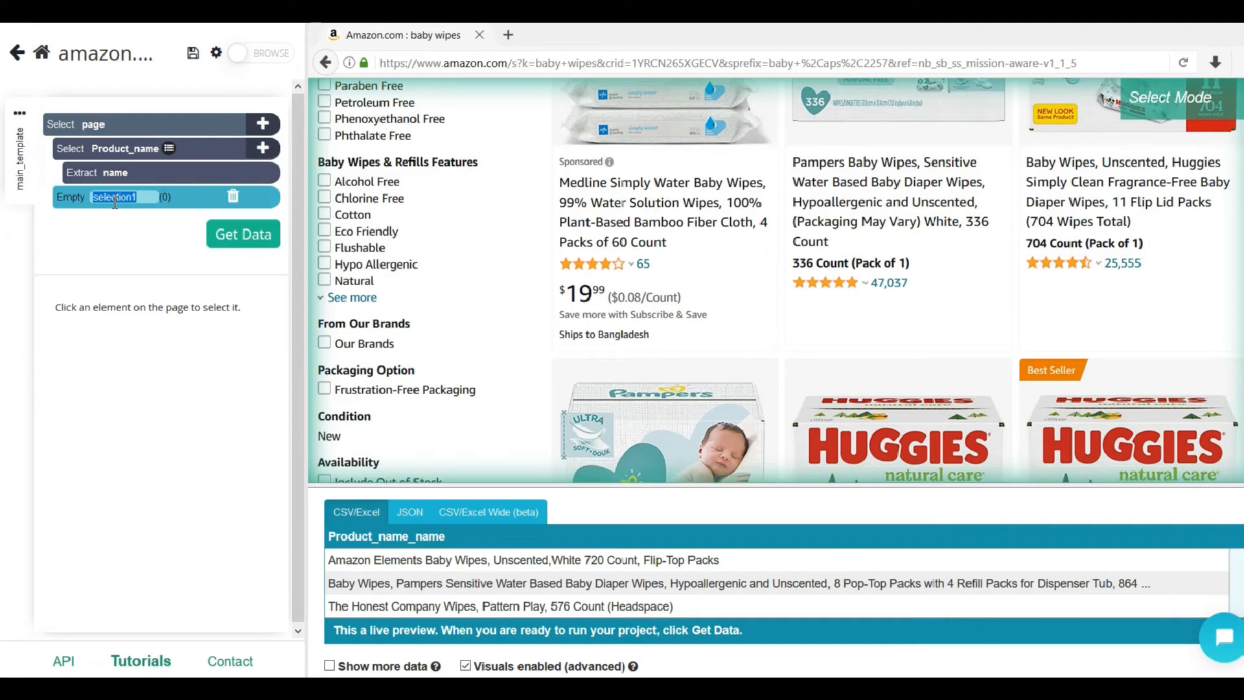
pyautogui.write('Review')
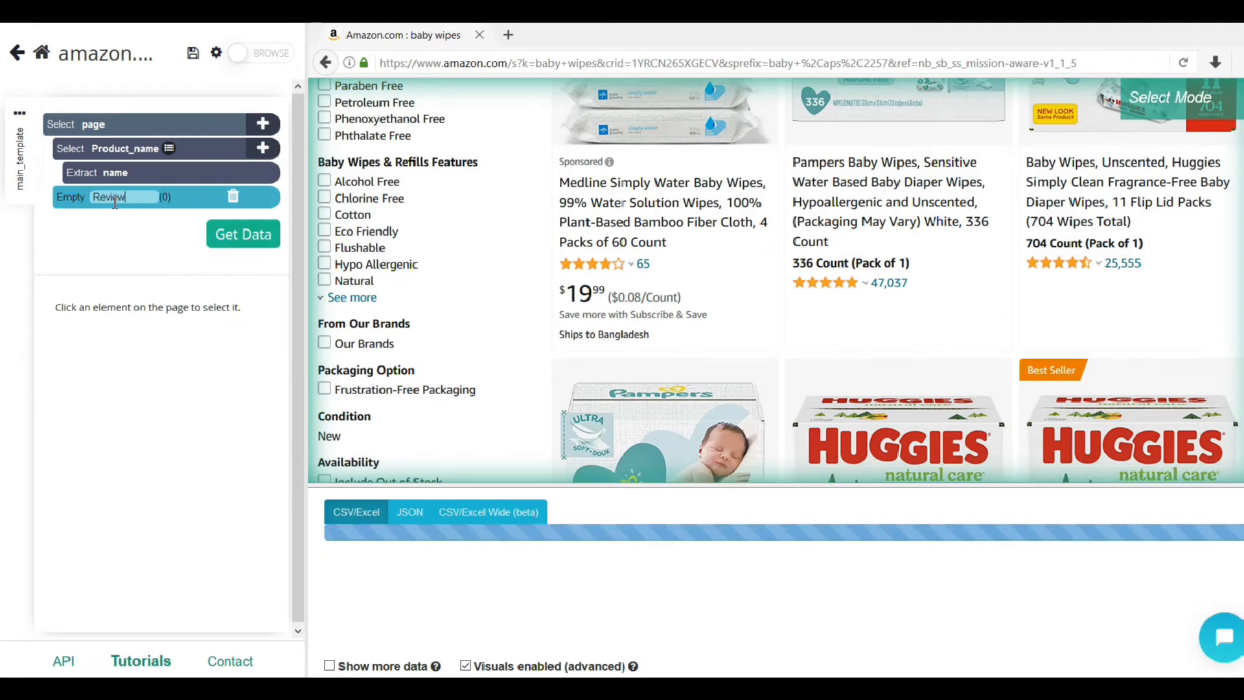
pyautogui.click(169, 225)
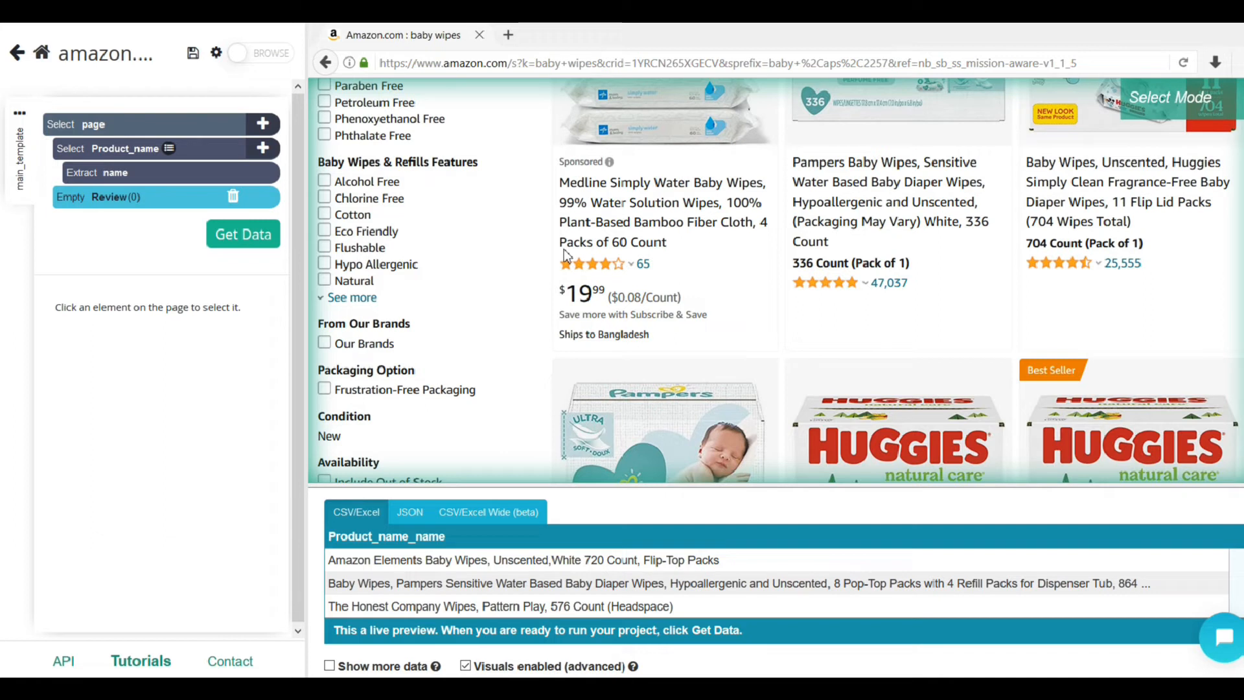
# Pick the review counts of the Medline and Pampers wipes for the Review selection and delete its url extraction
pyautogui.click(644, 265)
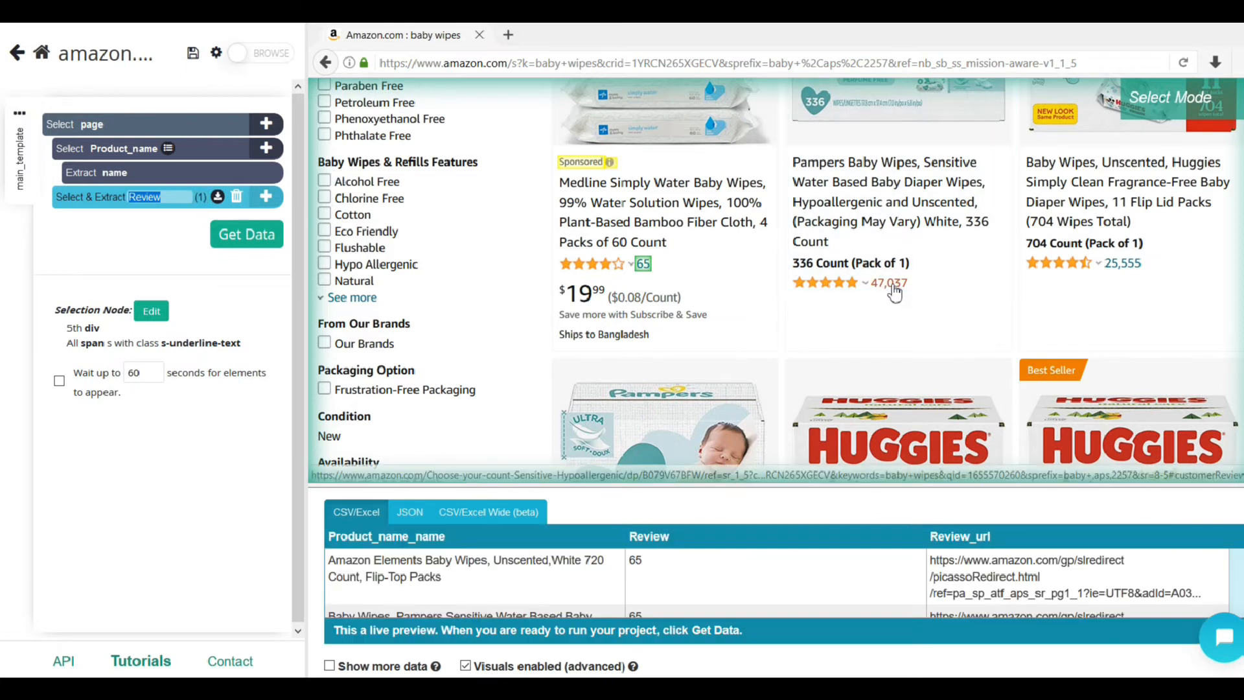
pyautogui.click(890, 286)
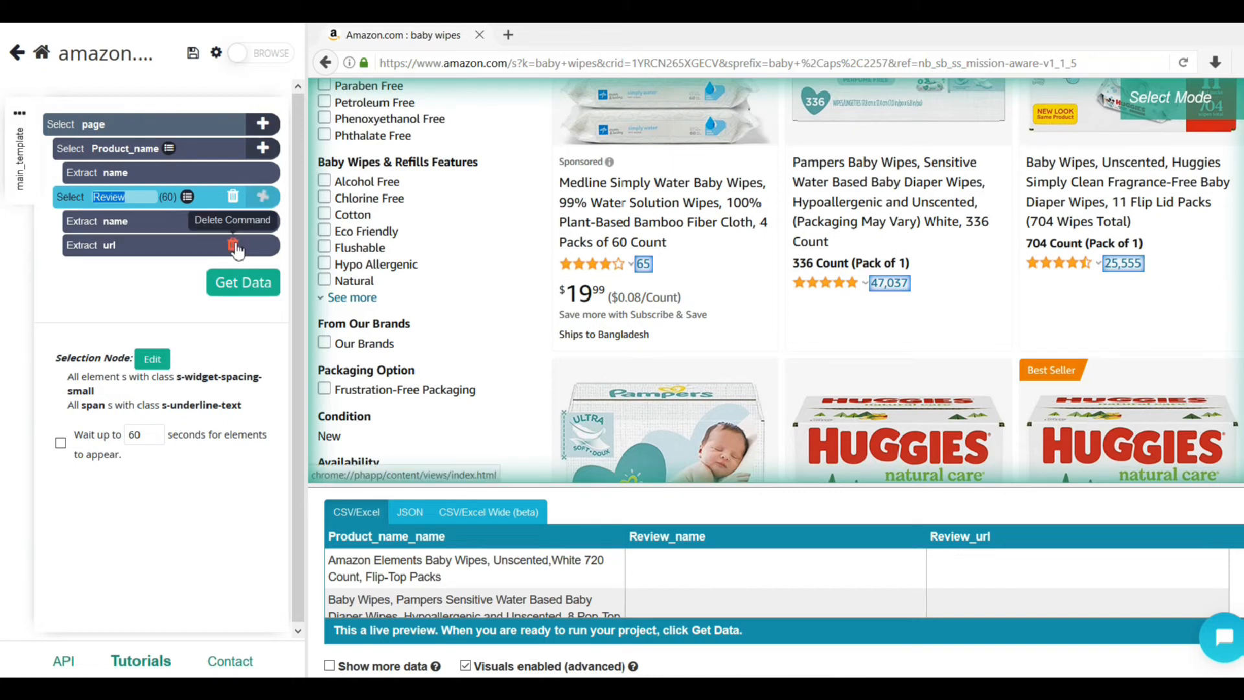
pyautogui.click(233, 245)
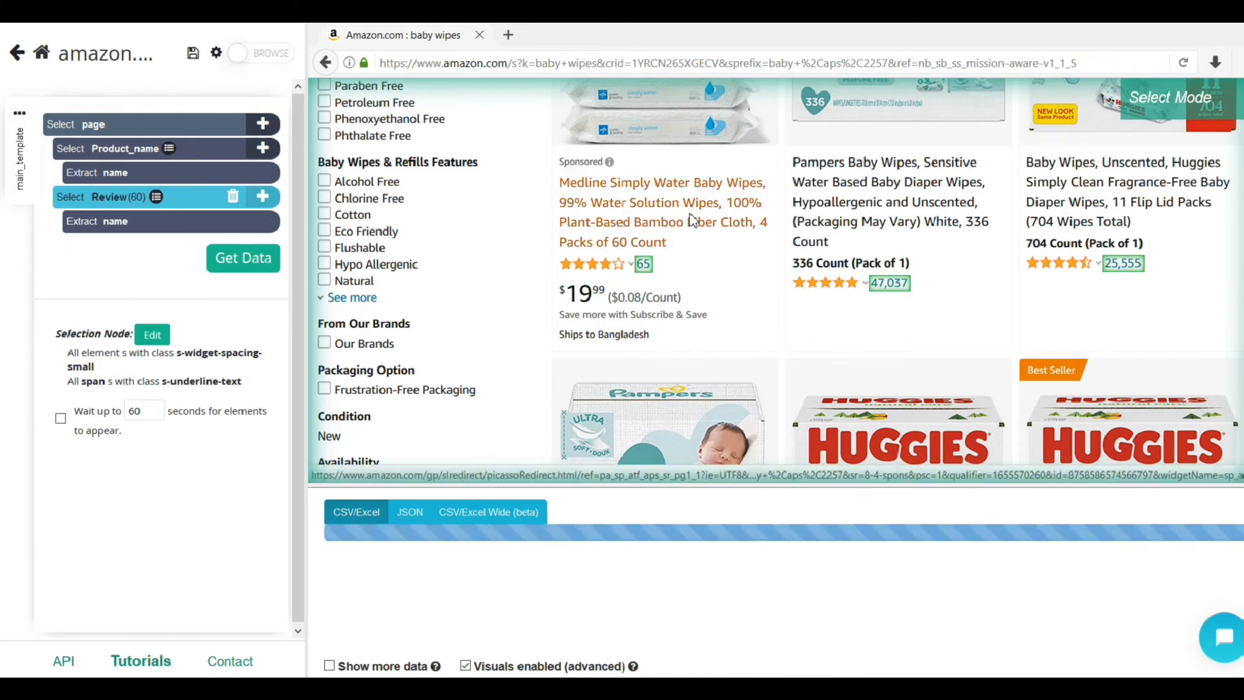
# Add a Select command for the product prices to the page and name it Price
pyautogui.click(263, 123)
pyautogui.click(364, 87)
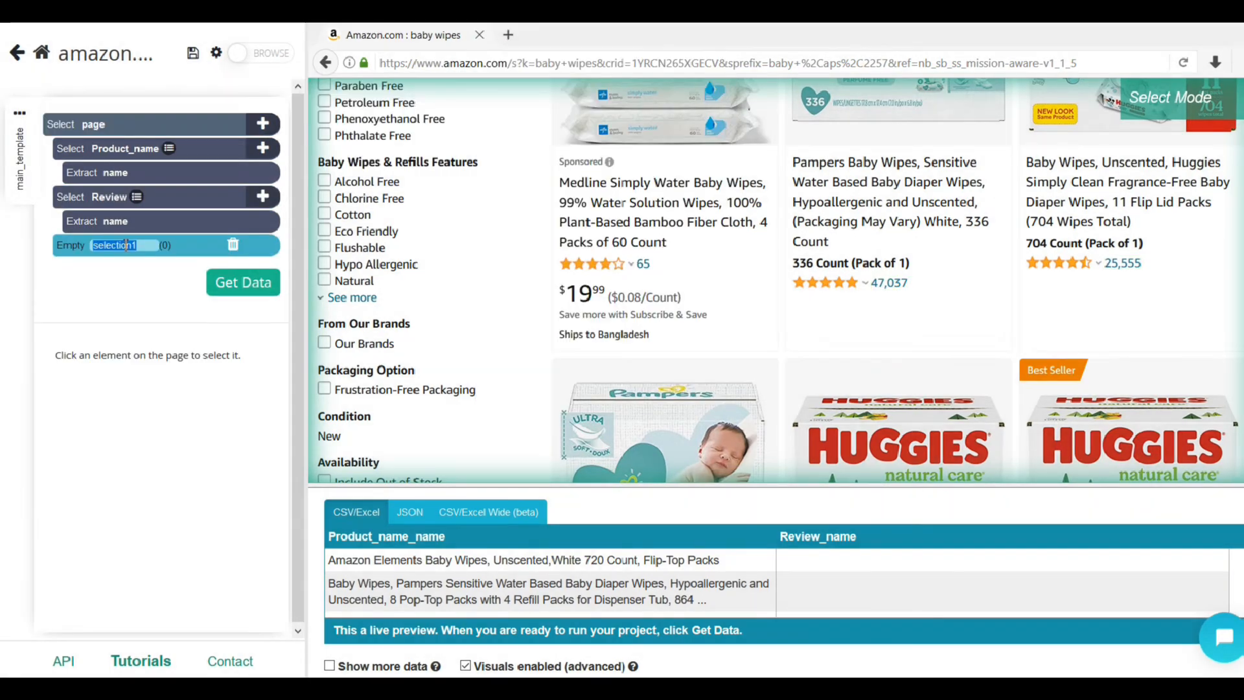
pyautogui.write('Price')
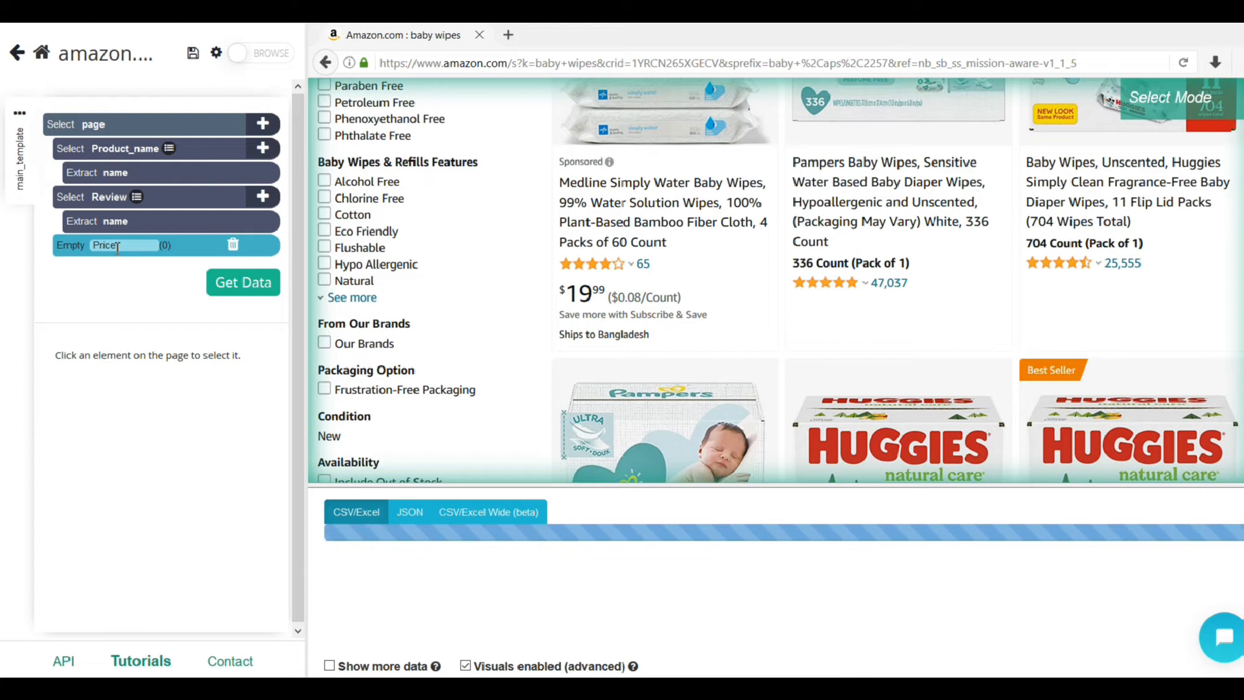
pyautogui.press('Return')
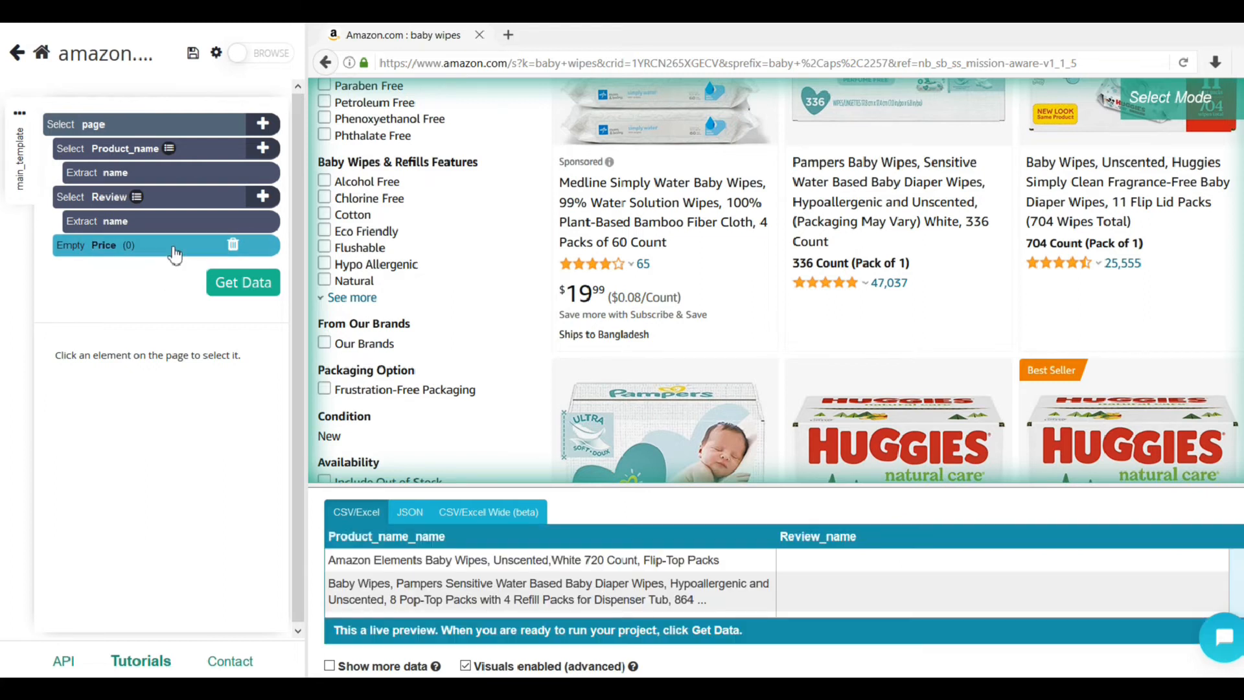
# Pick the whole-dollar prices of the Medline, Pampers Sensitive and Honest Company Classic wipes for the Price selection and delete its url extraction
pyautogui.click(591, 298)
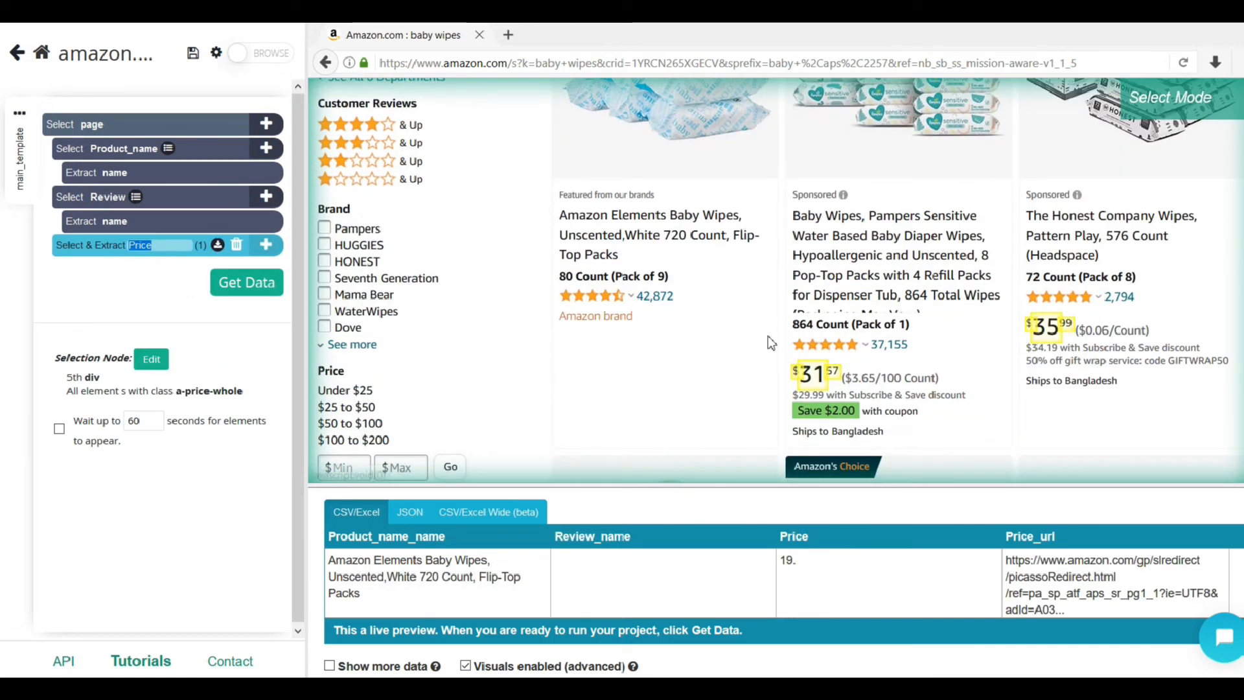
pyautogui.click(822, 381)
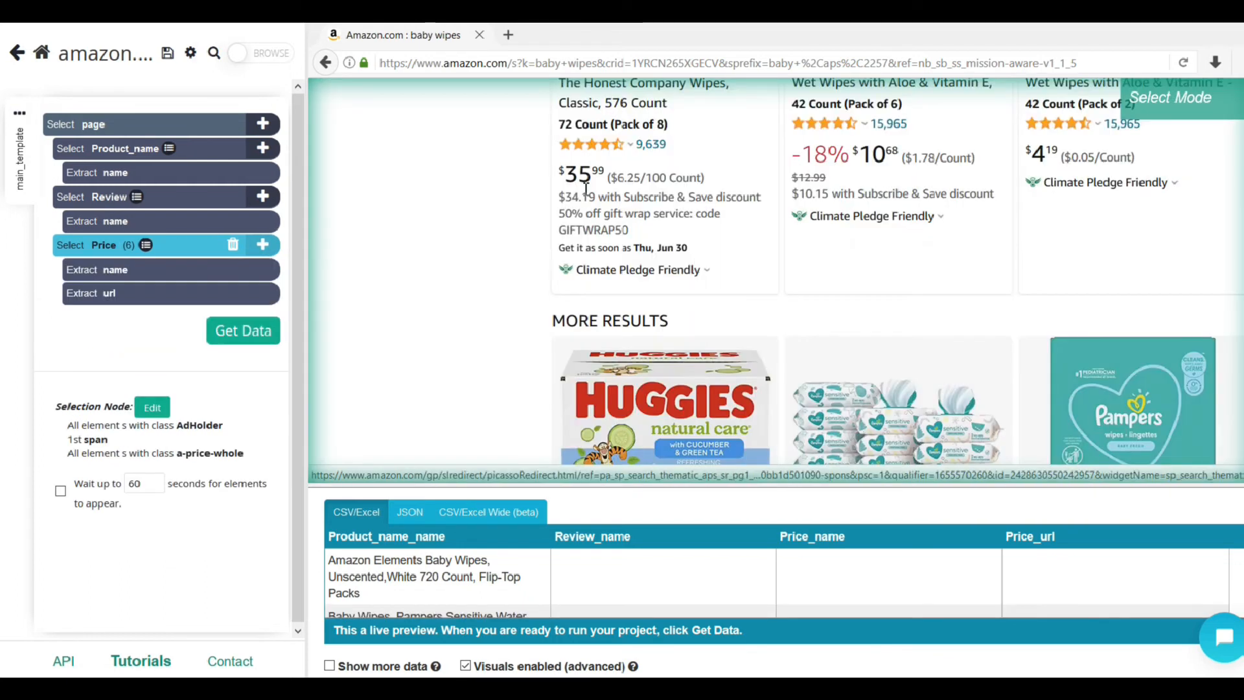
pyautogui.click(588, 179)
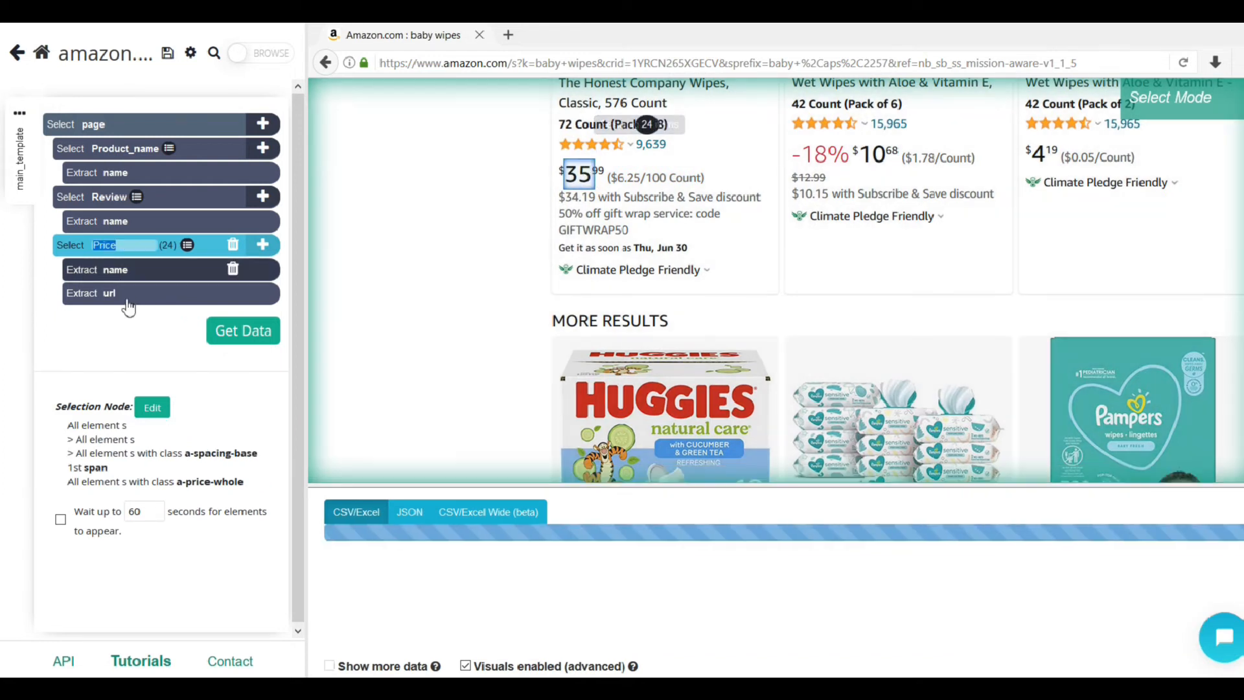
pyautogui.click(233, 293)
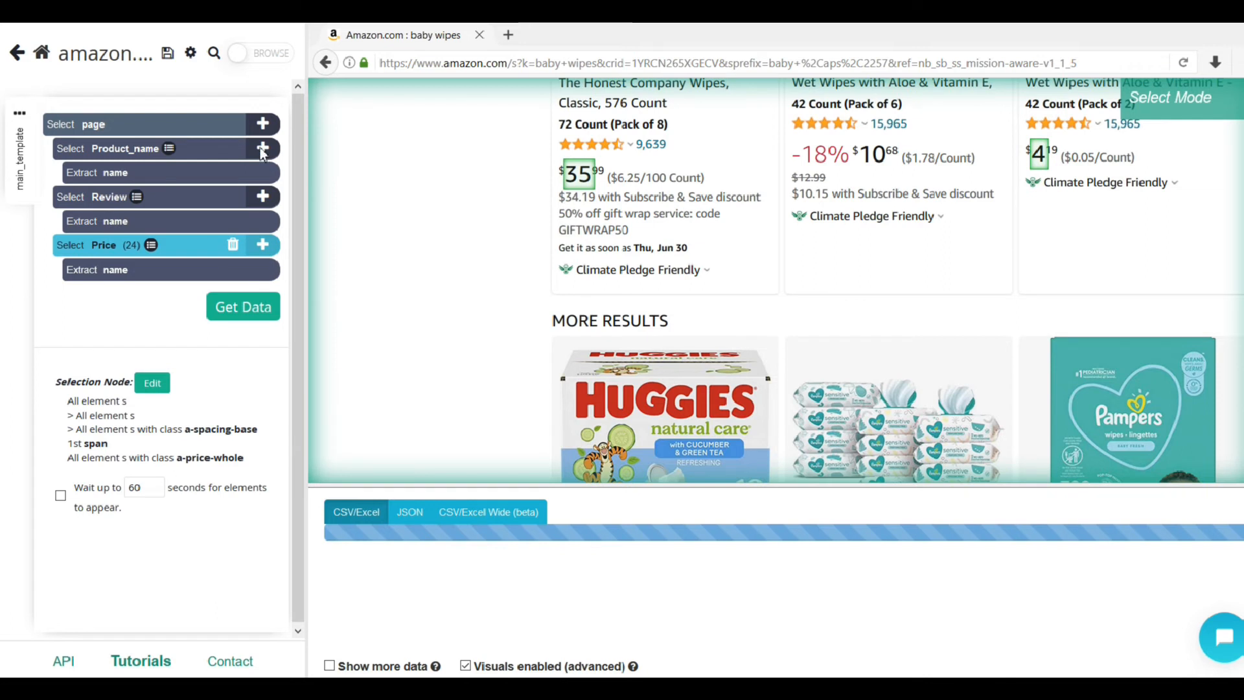
# Add a Select command for the product images to the page and name it Picture
pyautogui.click(262, 124)
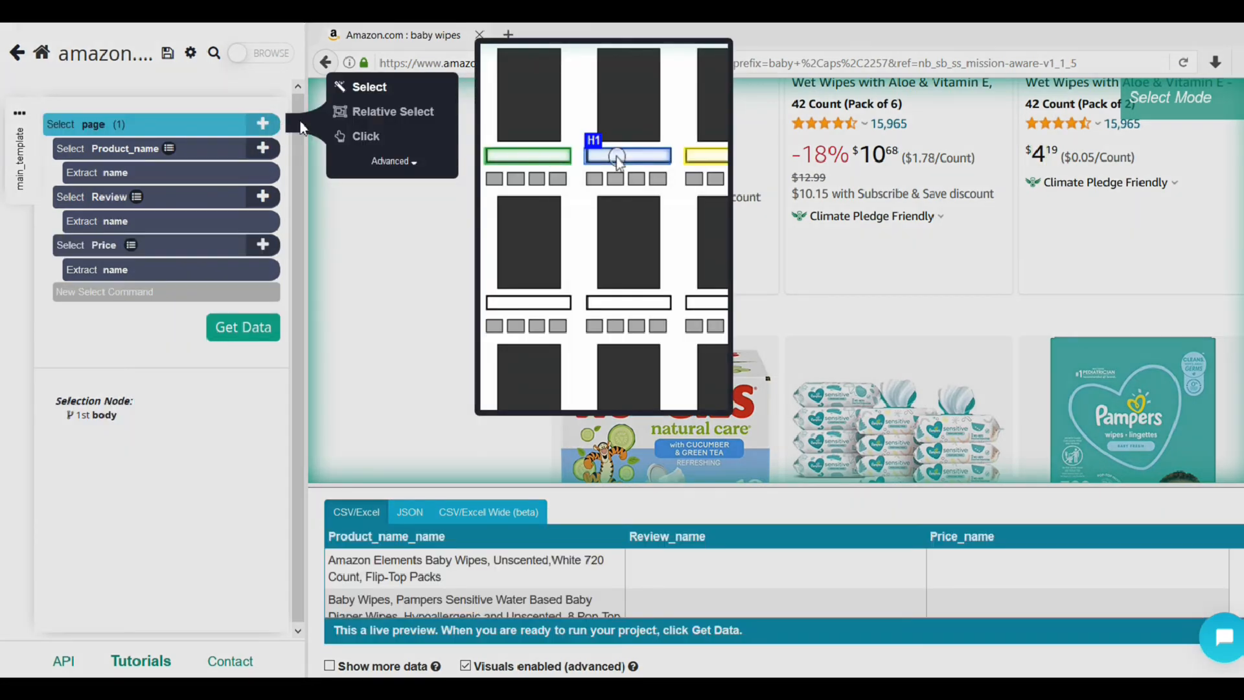
pyautogui.click(360, 89)
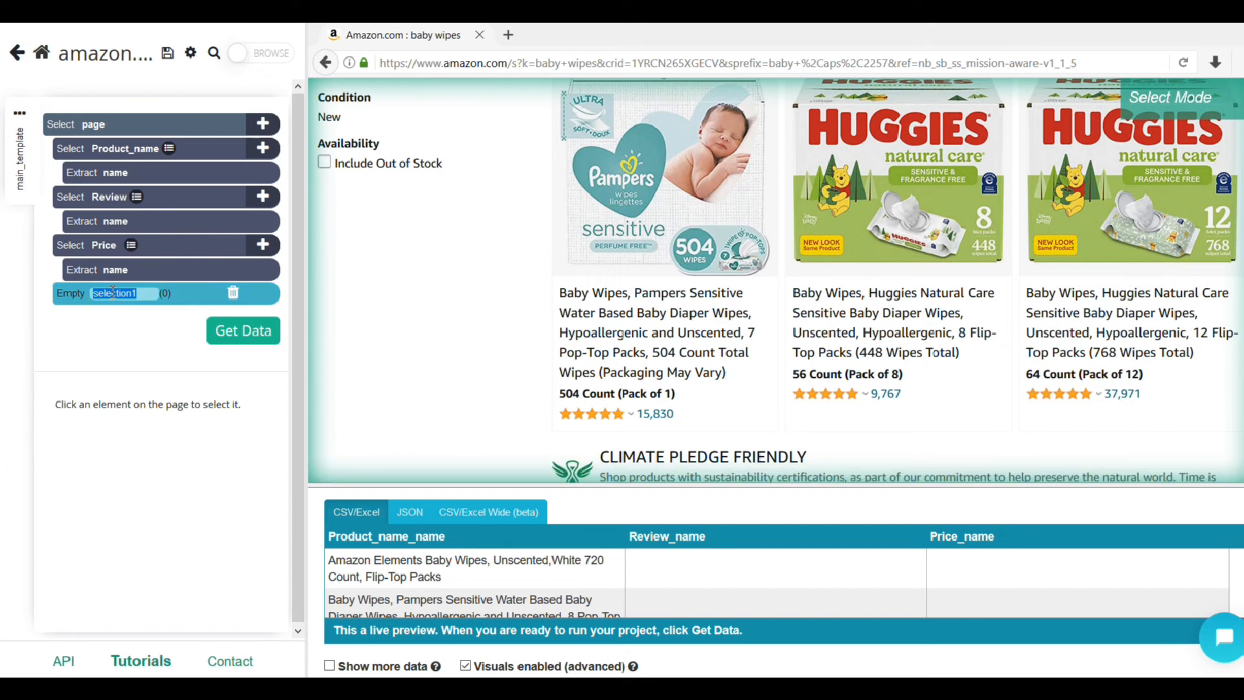
pyautogui.write('Picture')
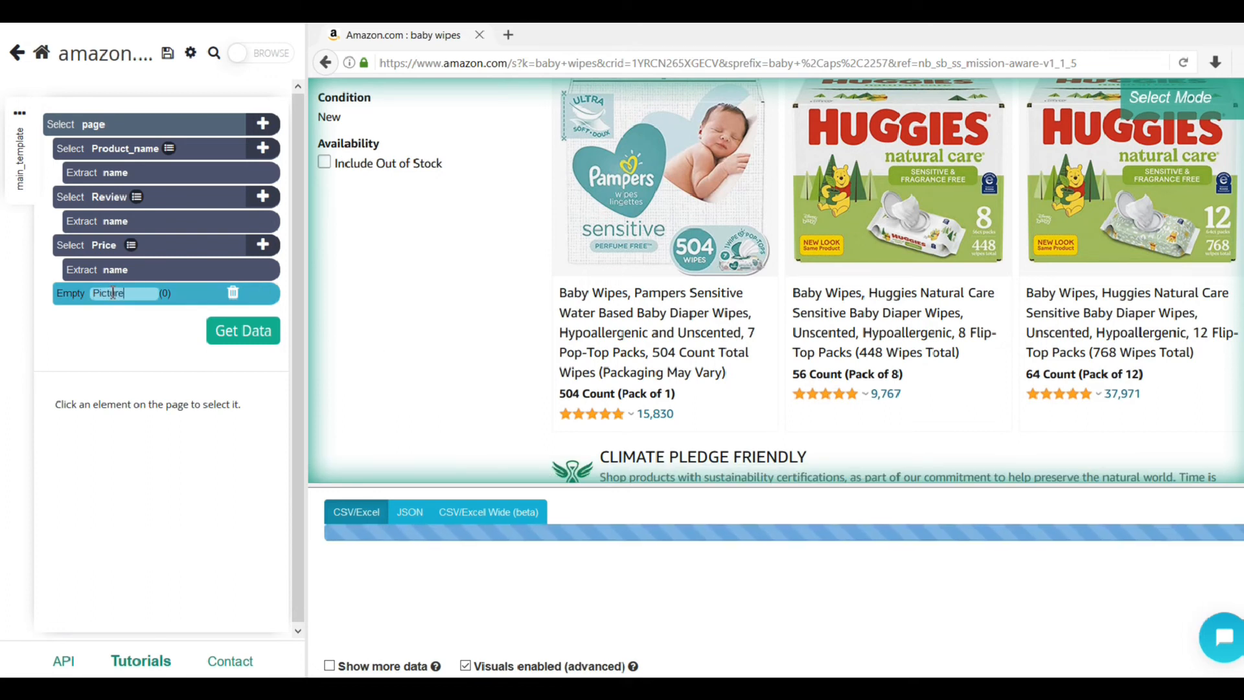
pyautogui.press('Return')
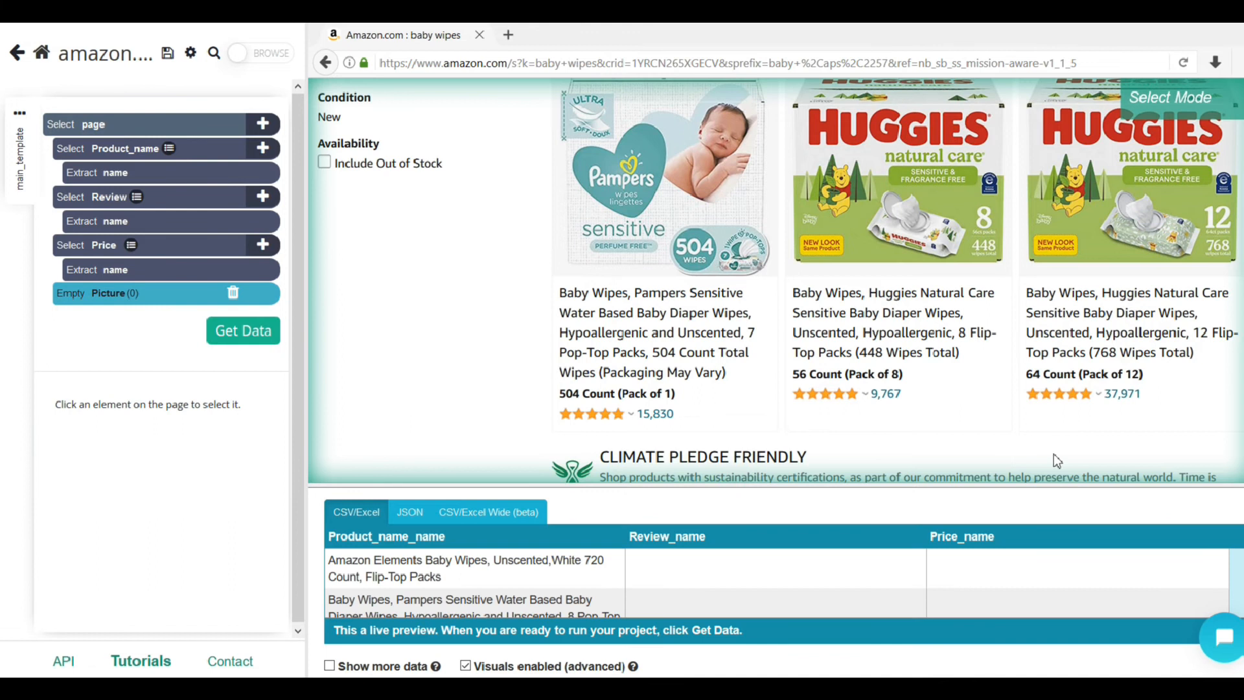
# Pick the product images of the Medline and Amazon's Choice Pampers wipes for the Picture selection, keeping its image and url extractions
pyautogui.scroll(10, 1056, 460)
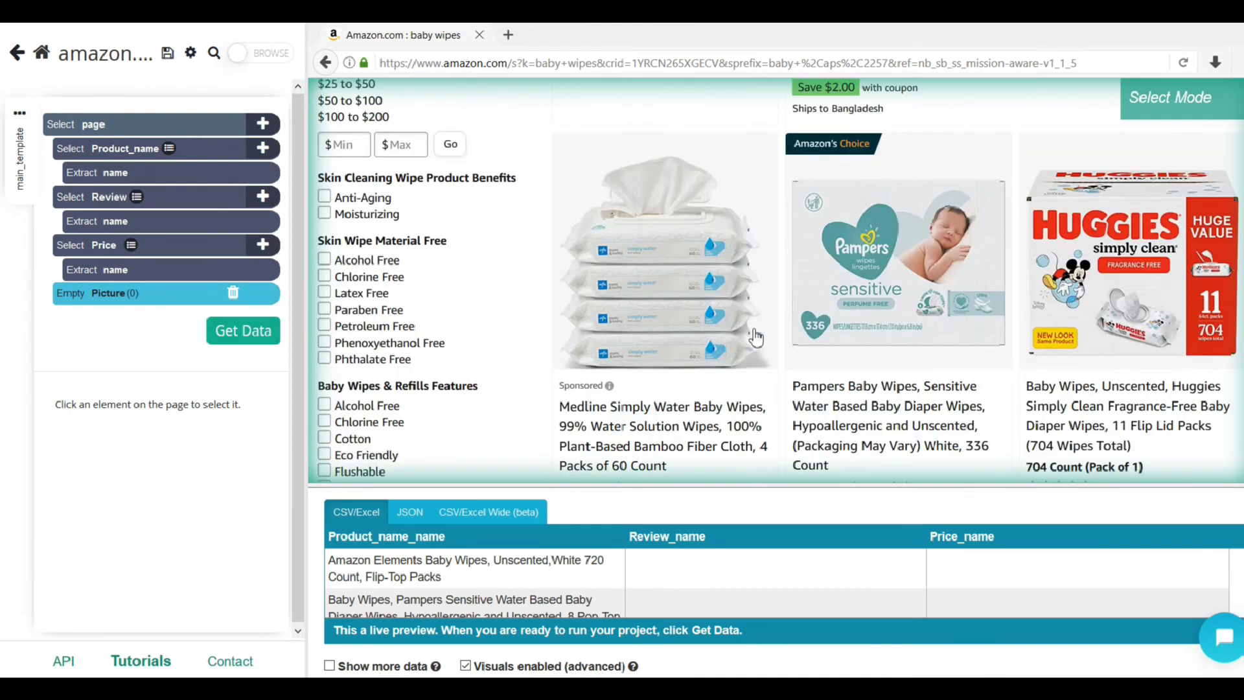
pyautogui.scroll(1, 755, 337)
pyautogui.click(650, 335)
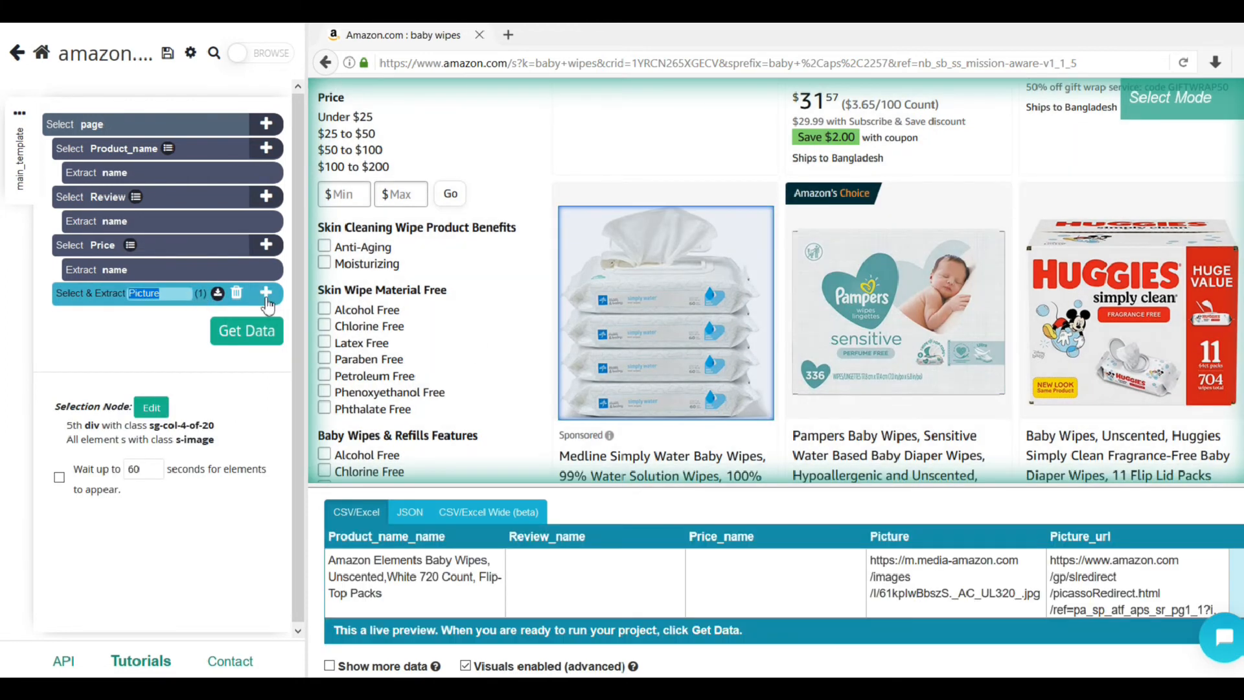
pyautogui.click(939, 353)
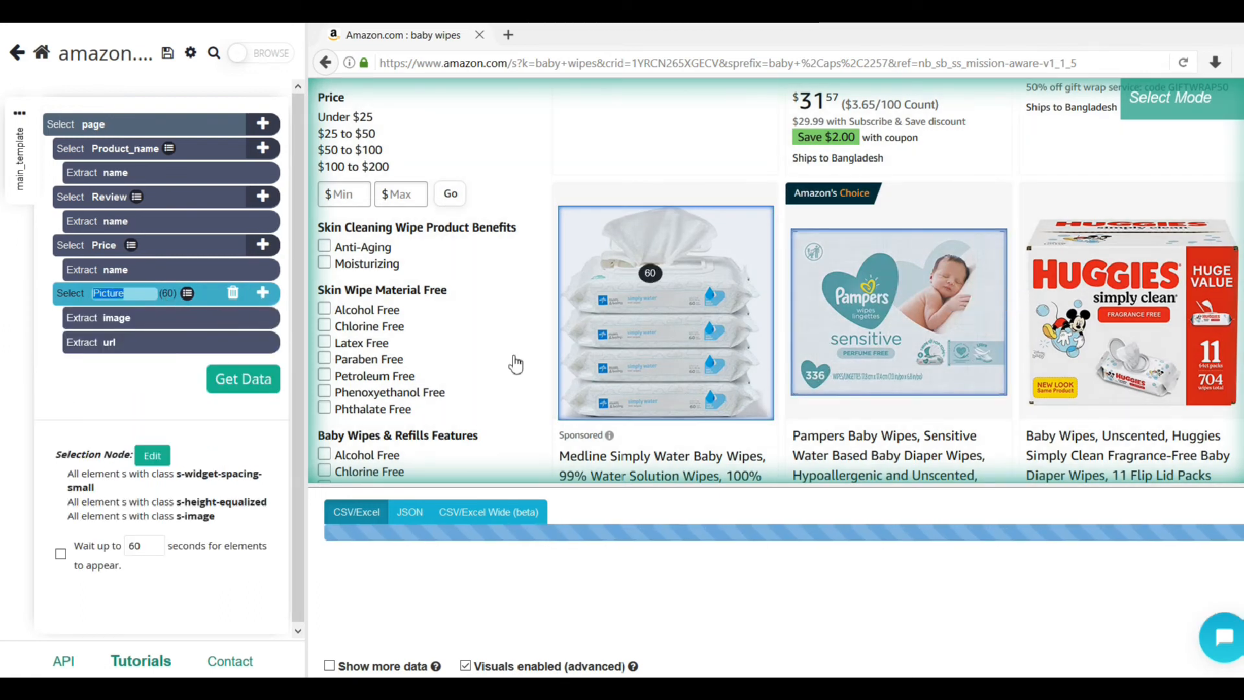
pyautogui.scroll(-1, 1050, 355)
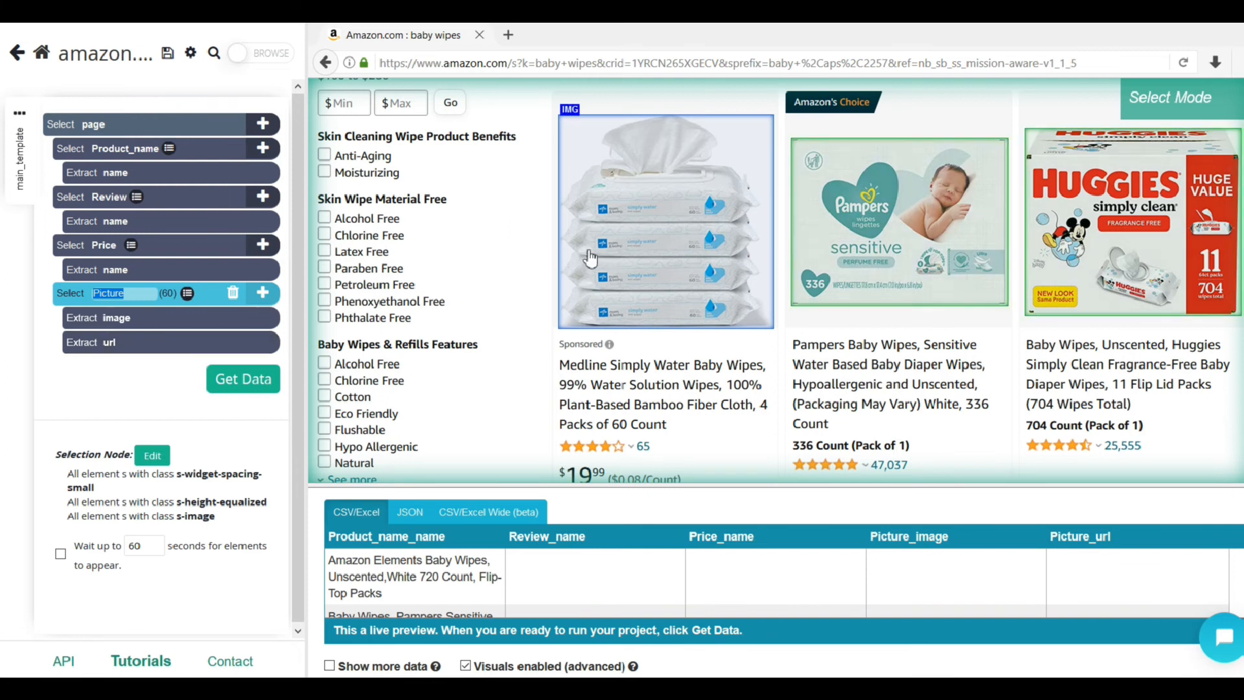
pyautogui.scroll(1, 541, 250)
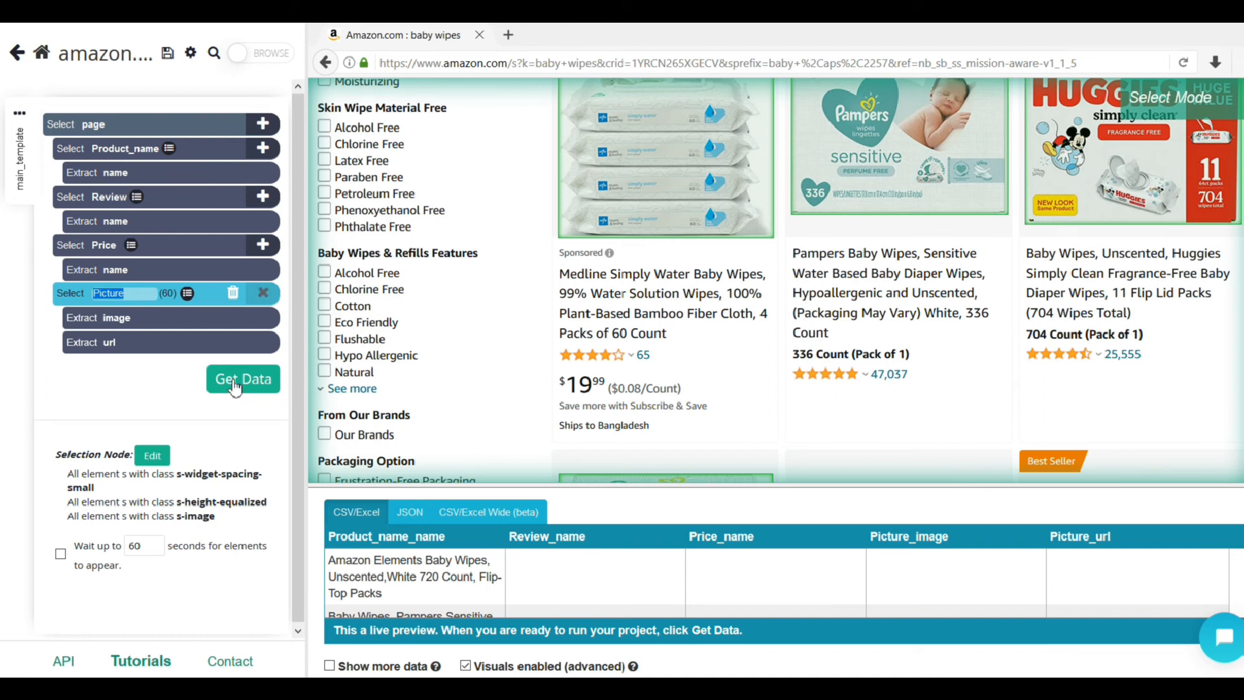
pyautogui.press('Return')
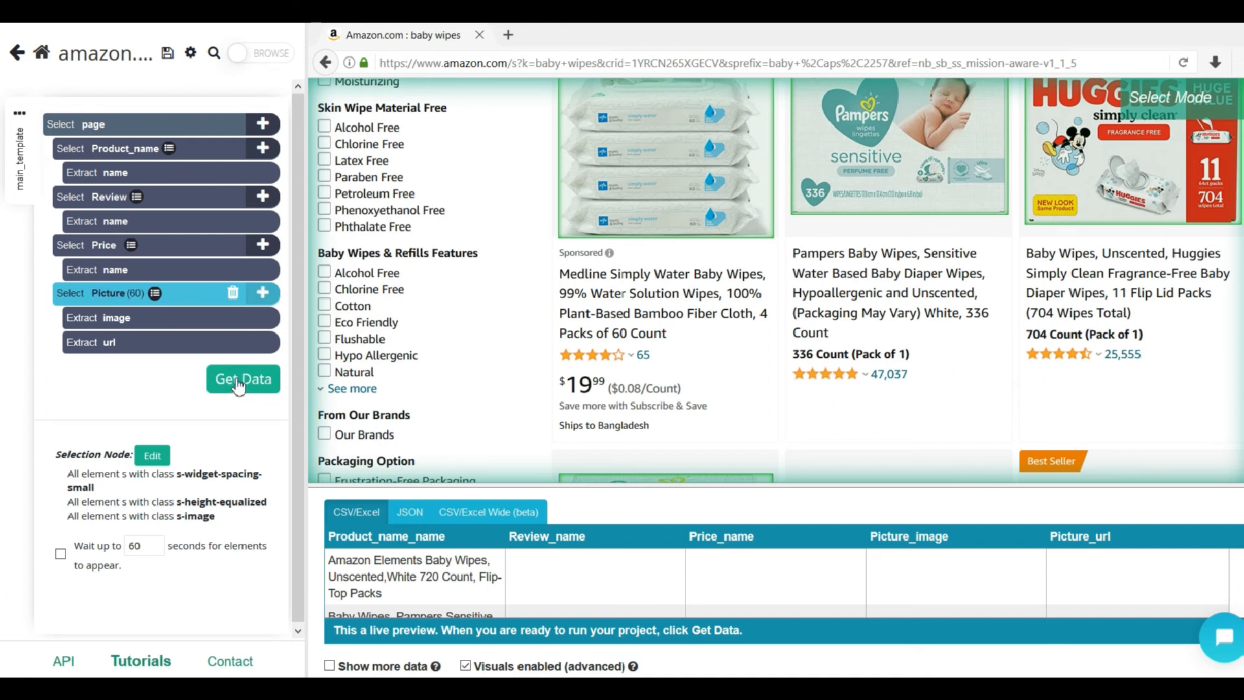
# Get the project's data by running the amazon.com project once on ParseHub's servers
pyautogui.click(239, 384)
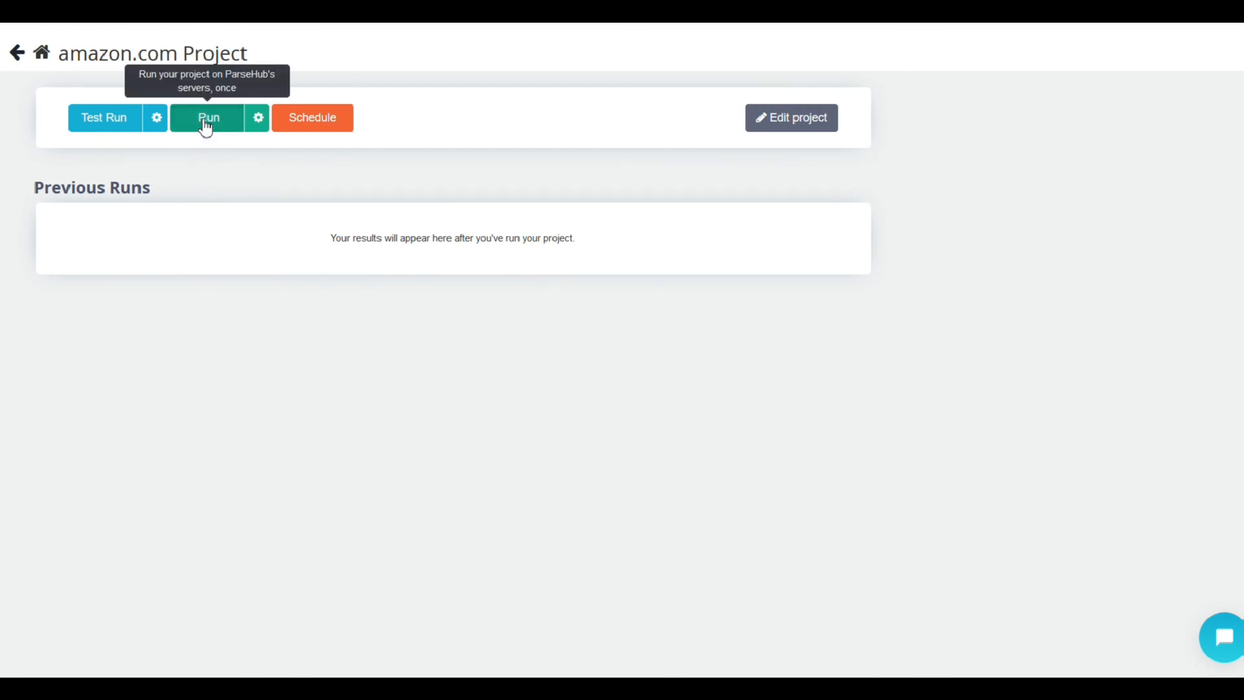
pyautogui.click(206, 123)
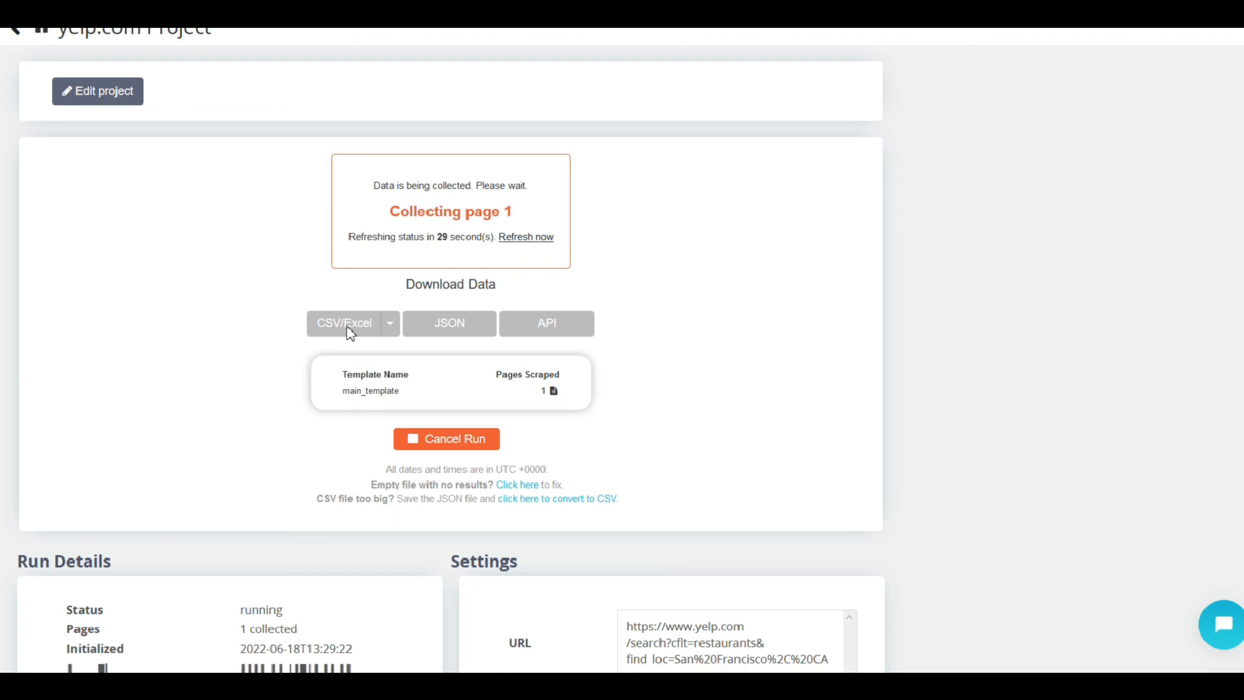
pyautogui.click(457, 443)
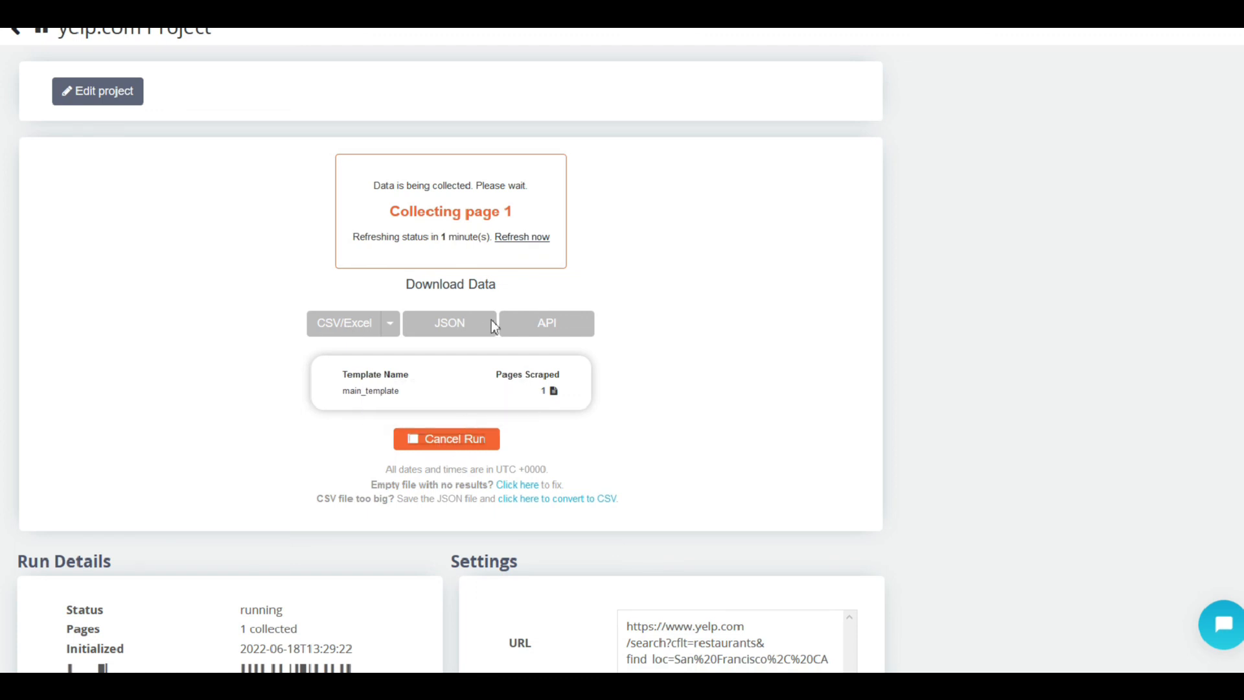